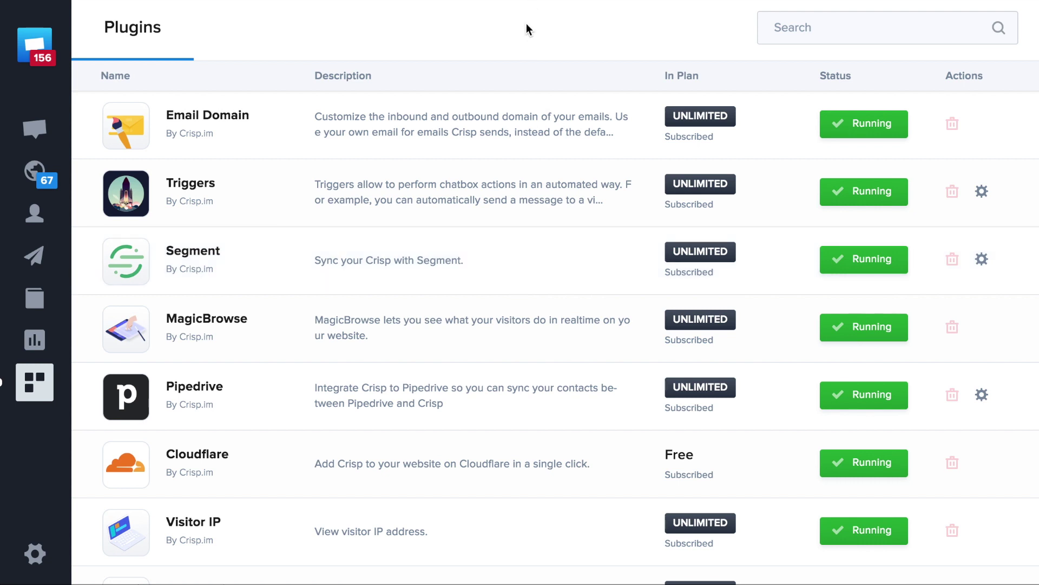
# - Find the Bot plugin in the plugins list with a page search and open its settings
pyautogui.hotkey('ctrl', 'f')
pyautogui.write('Bot')
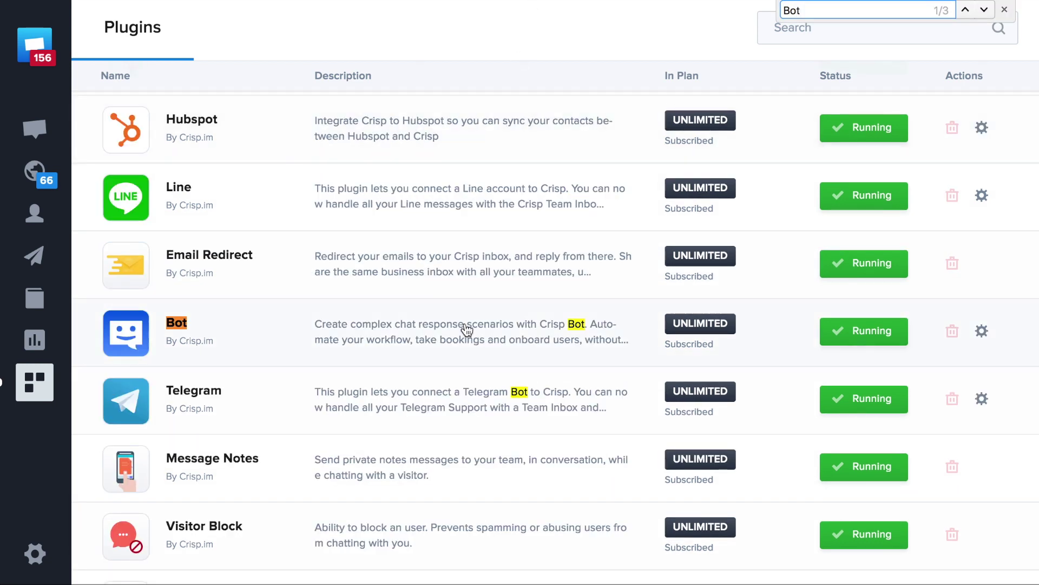
pyautogui.click(465, 329)
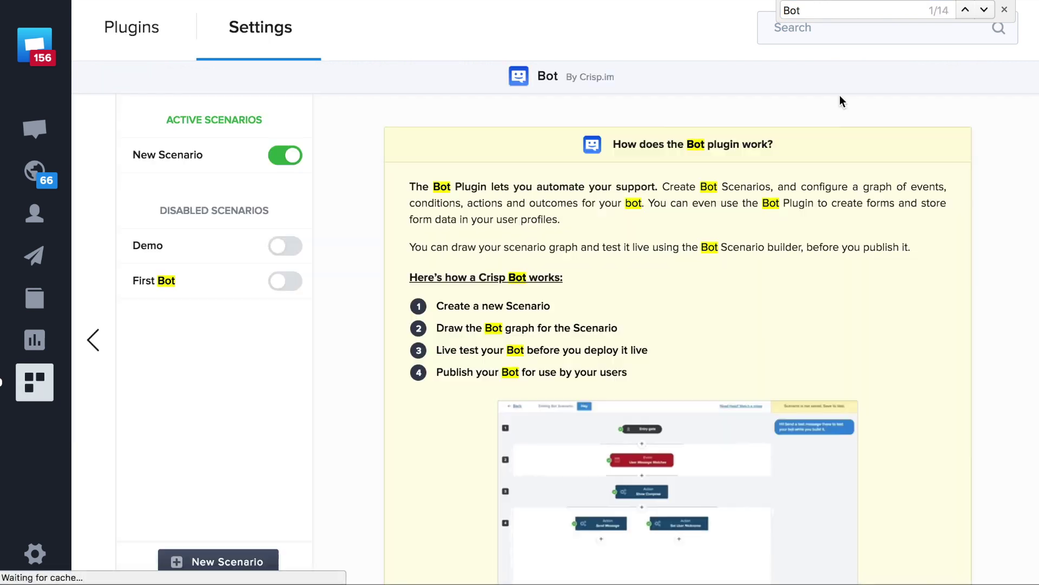
pyautogui.click(1004, 9)
# - Create a new bot scenario named 'Demo bot'
pyautogui.click(245, 559)
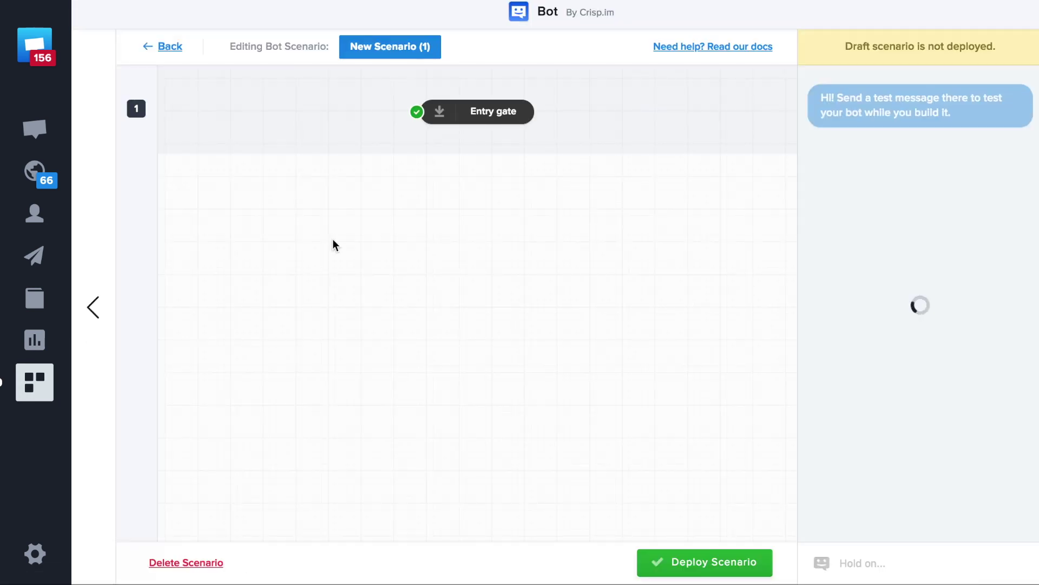
pyautogui.click(385, 46)
pyautogui.write('Demo bot')
pyautogui.press('Return')
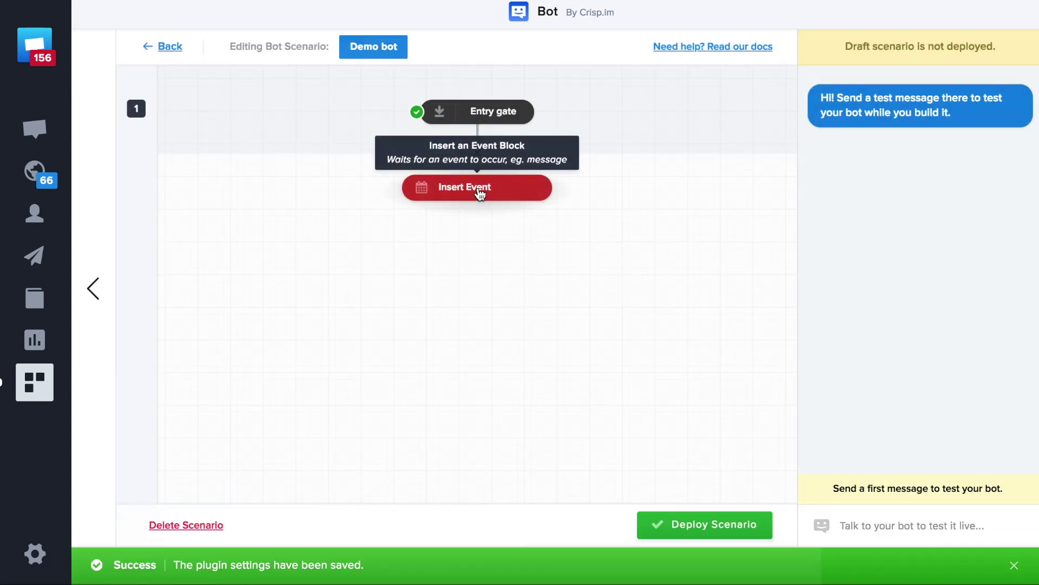
# - Add a User Message Matches event after the Entry gate with patterns *demo* and *demonstration*
pyautogui.click(480, 190)
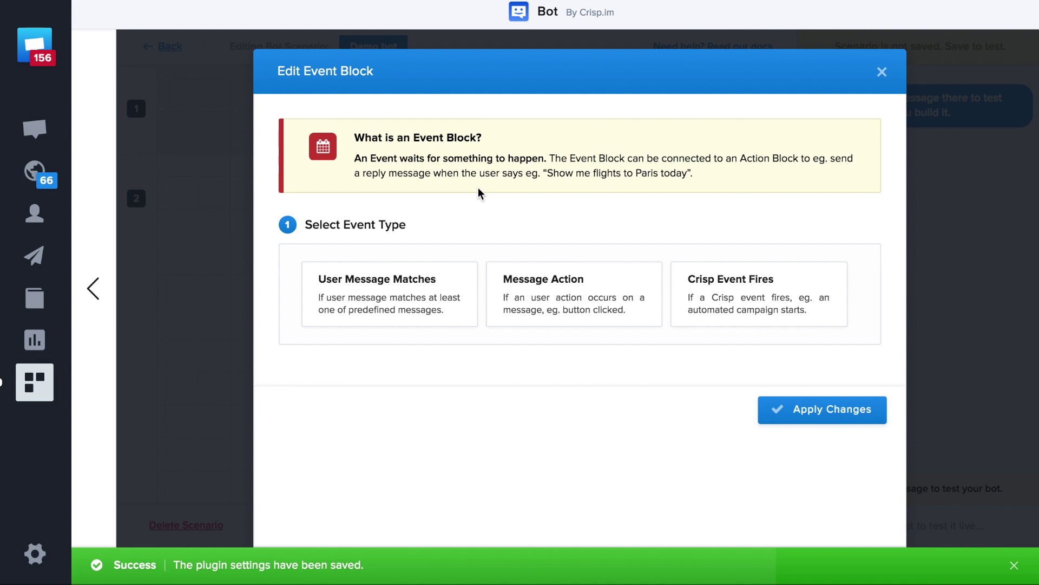
pyautogui.click(436, 274)
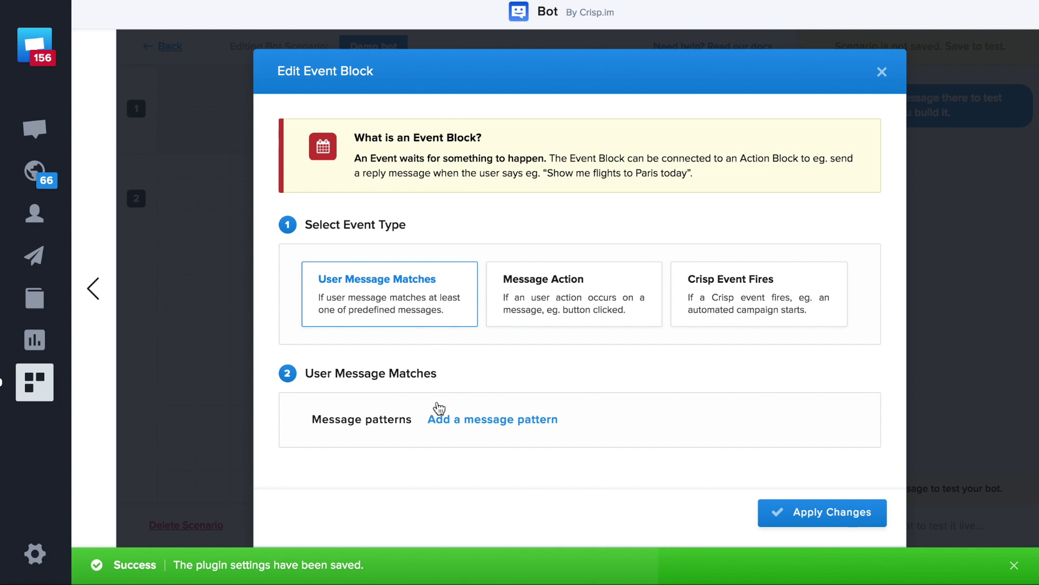
pyautogui.click(457, 421)
pyautogui.click(492, 268)
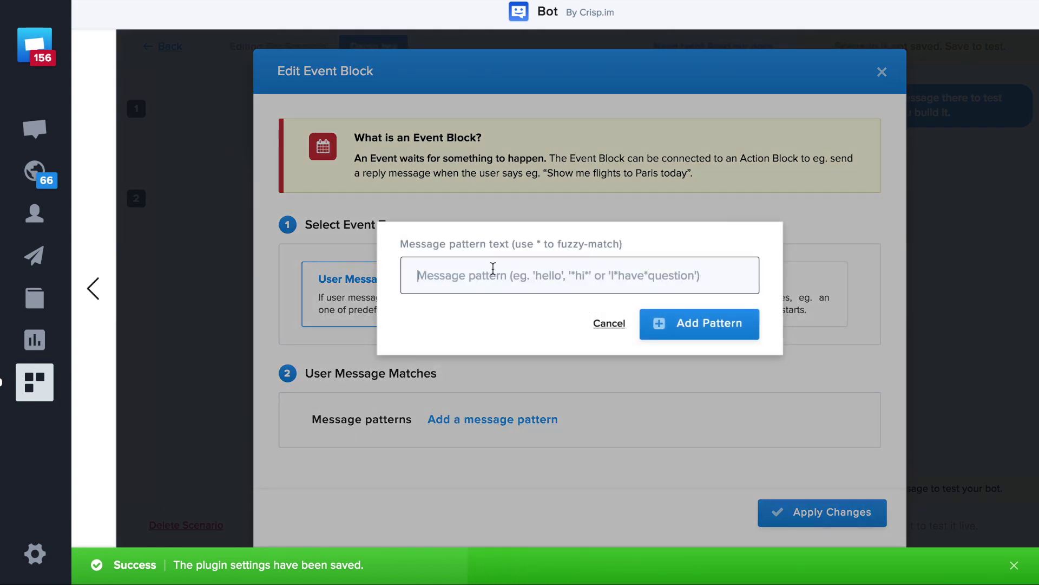
pyautogui.write('*demo*')
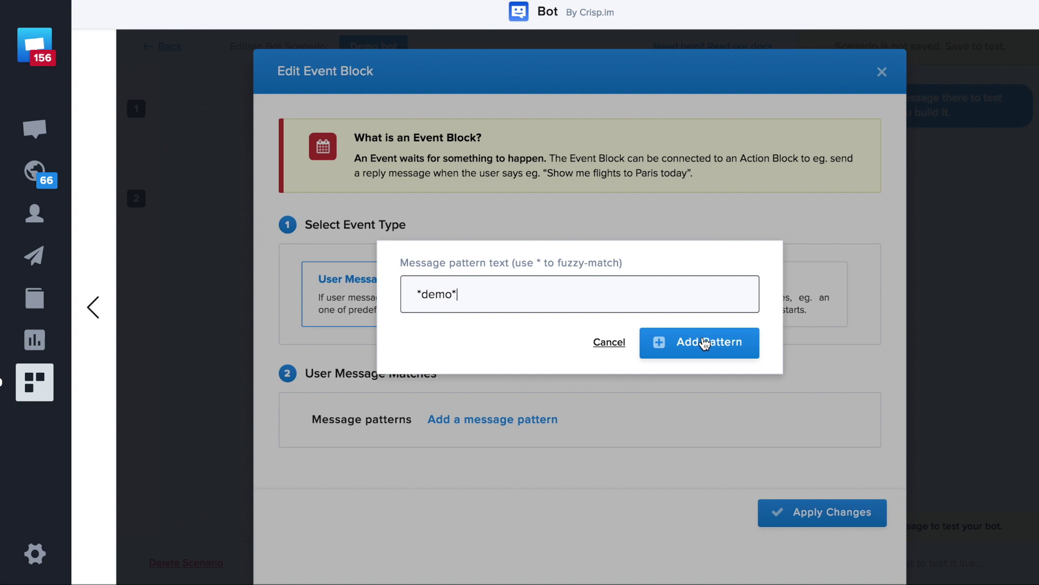
pyautogui.click(822, 370)
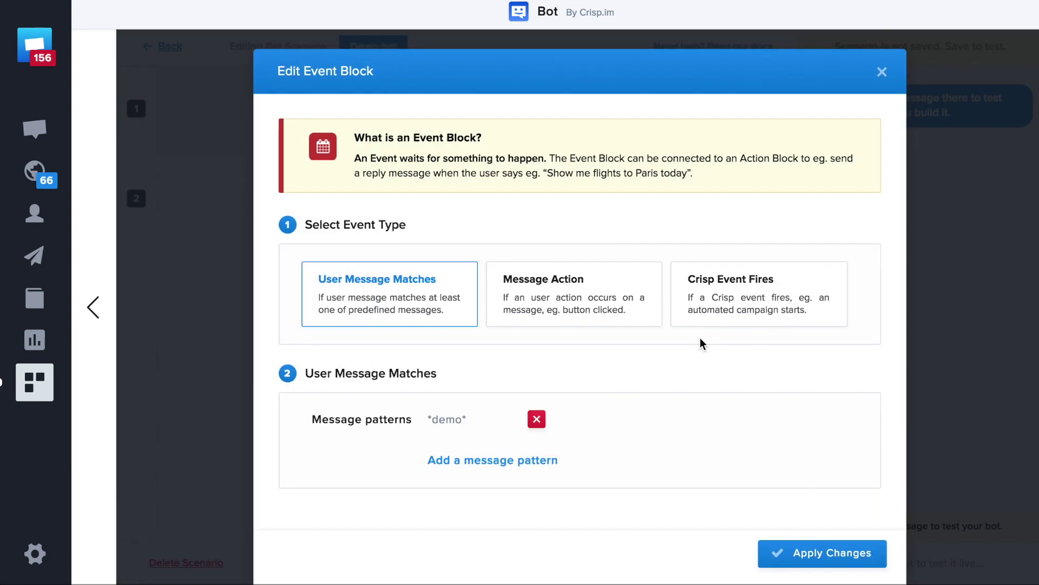
pyautogui.click(566, 577)
pyautogui.write('*demon')
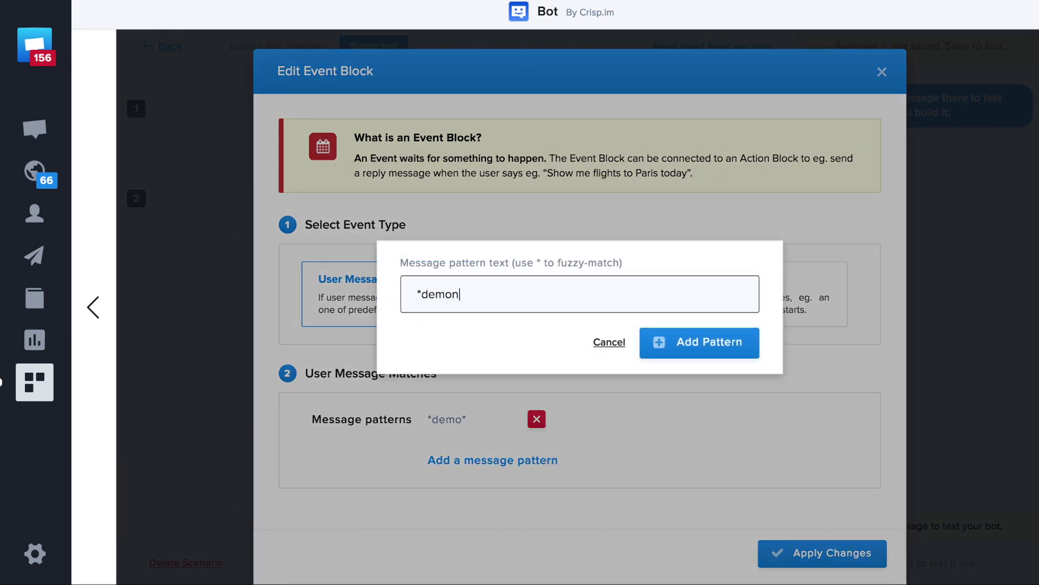
pyautogui.write('stratinon*')
pyautogui.click(654, 342)
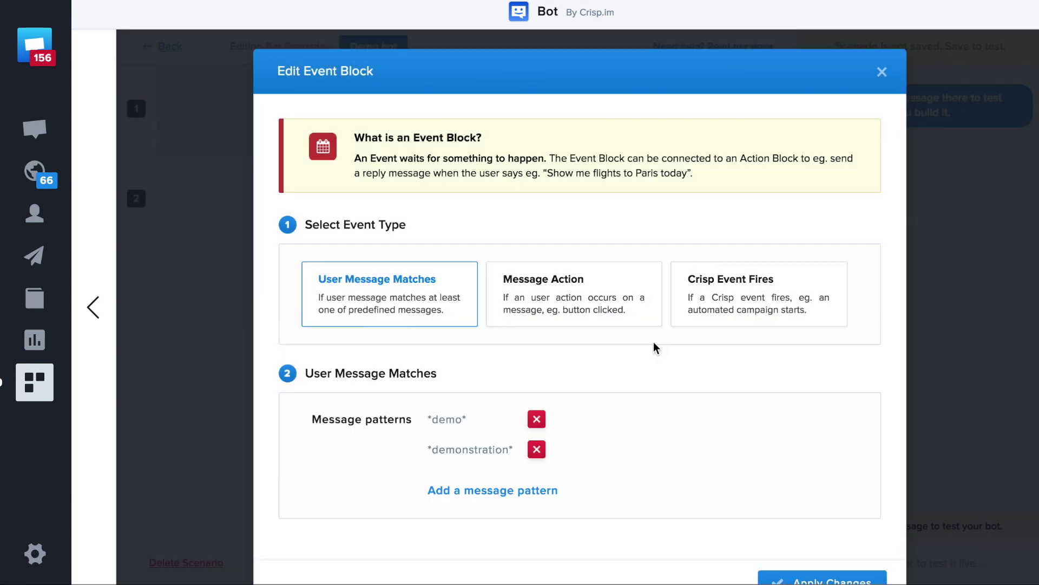
pyautogui.click(808, 556)
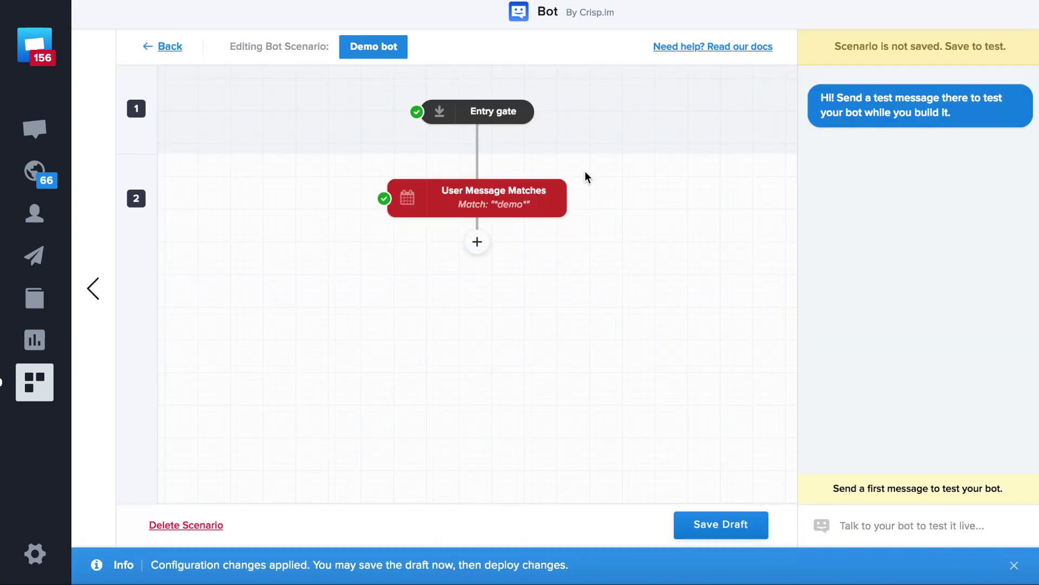
# - Add a text Send Message reply: 'Hello and thank you for contacting us!' / 'Would you like a demo?'
pyautogui.click(477, 242)
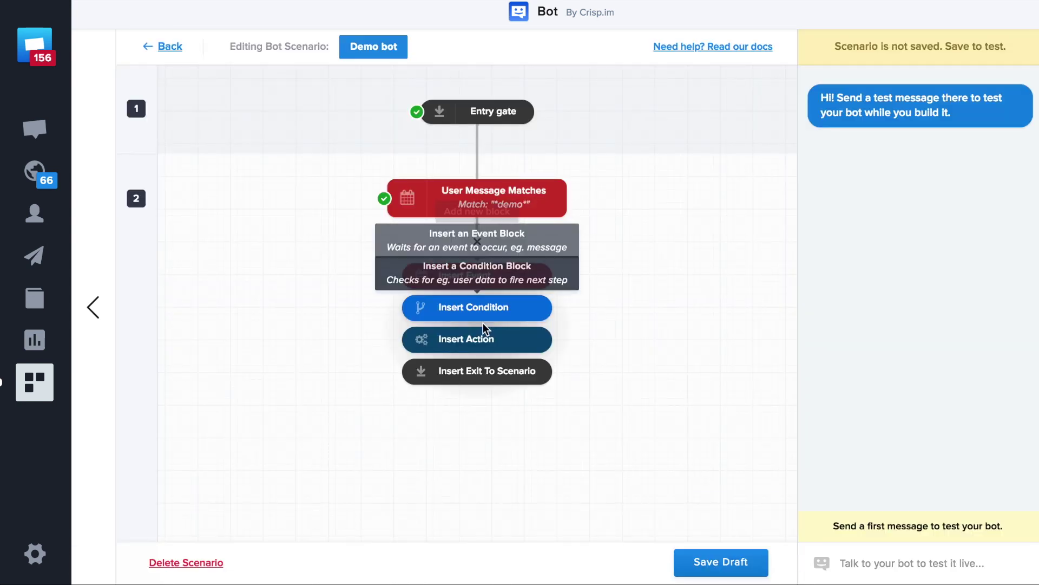
pyautogui.click(478, 338)
pyautogui.click(414, 283)
pyautogui.click(530, 534)
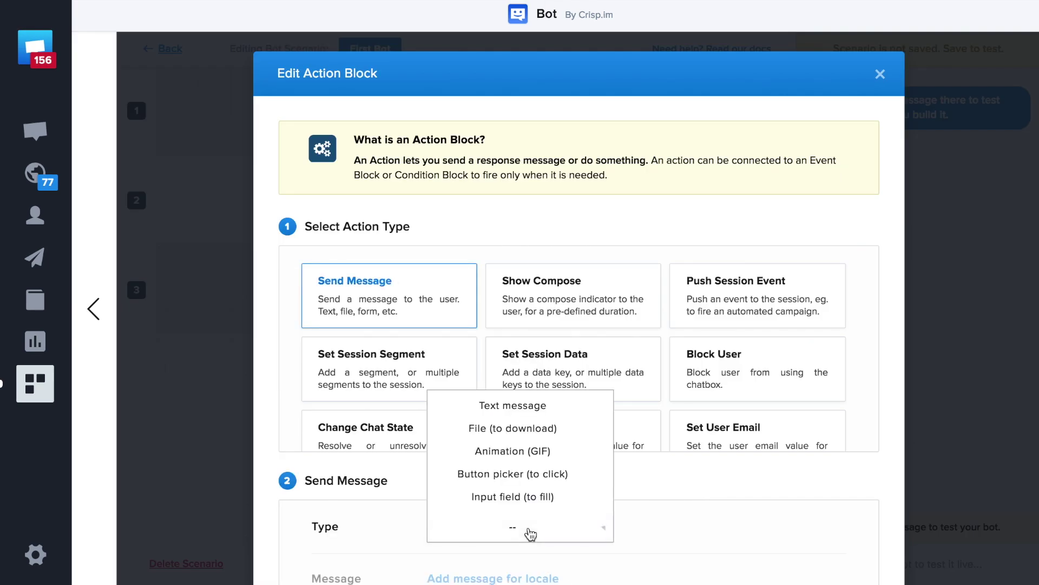
pyautogui.click(534, 405)
pyautogui.scroll(-2, 541, 433)
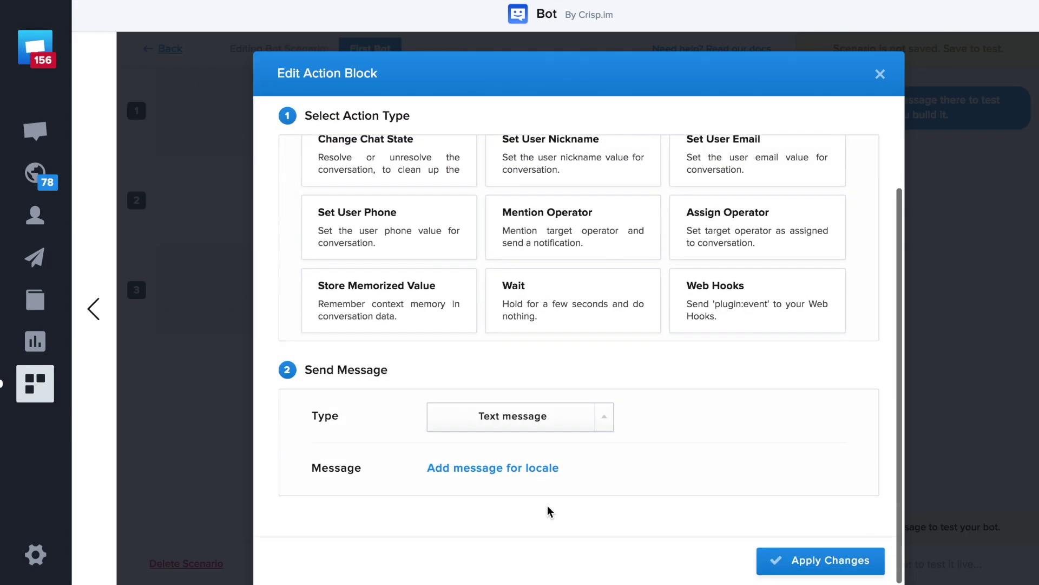
pyautogui.click(548, 472)
pyautogui.write('Hello and thank you for contacting us!')
pyautogui.press('Return')
pyautogui.write('Would you like a demo?')
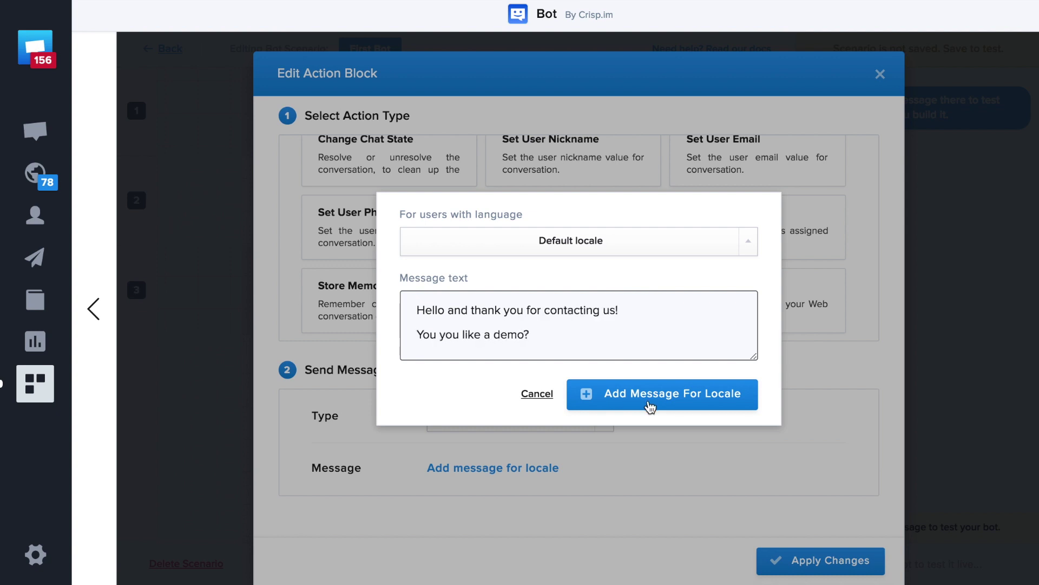
pyautogui.click(648, 407)
pyautogui.scroll(-1, 703, 466)
pyautogui.click(792, 555)
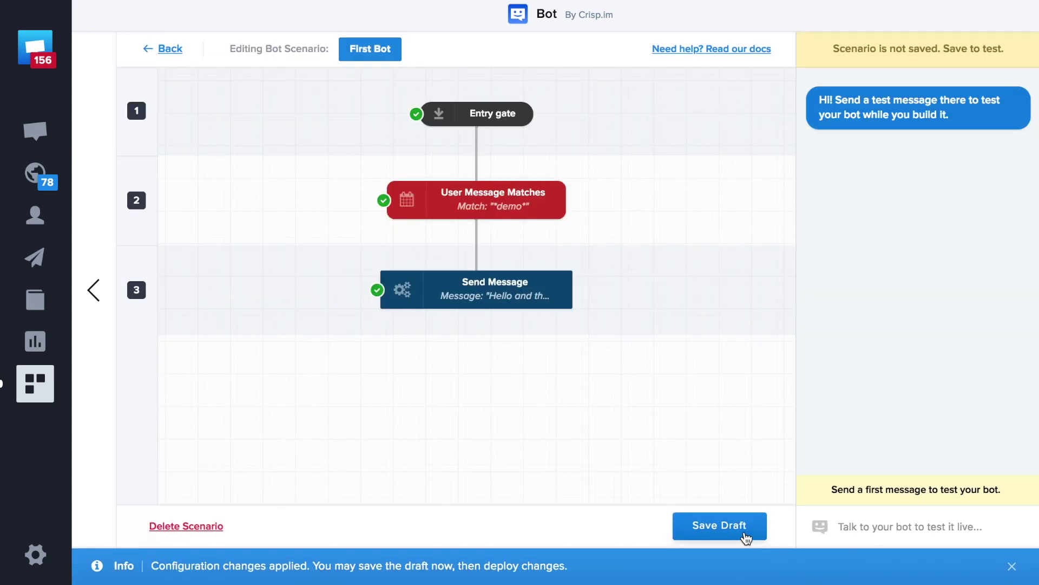
# - Save the draft and send 'I would like a demo' in the test chat
pyautogui.click(746, 536)
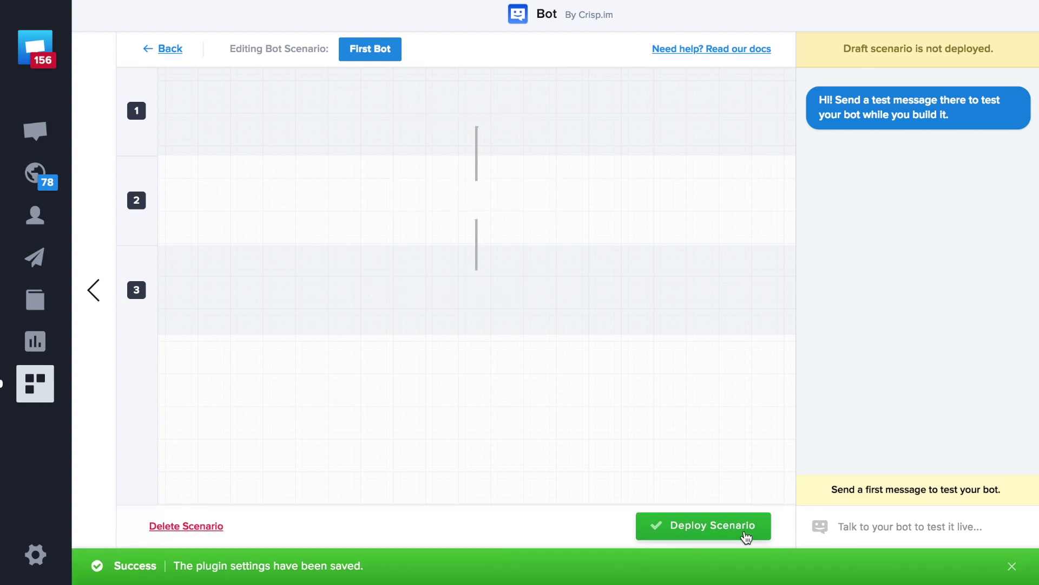
pyautogui.click(853, 528)
pyautogui.write('I would like a demo')
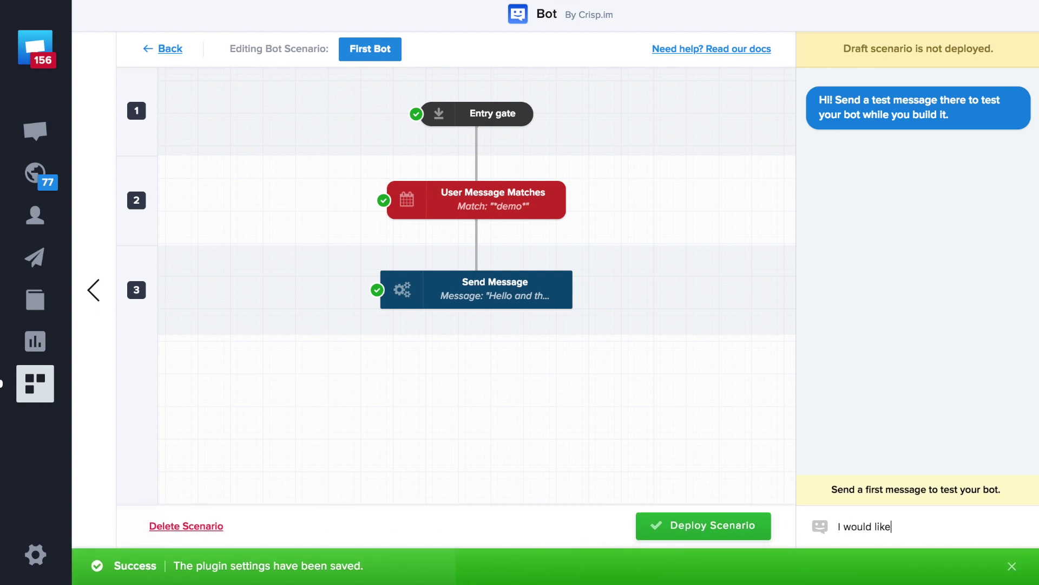
pyautogui.press('Return')
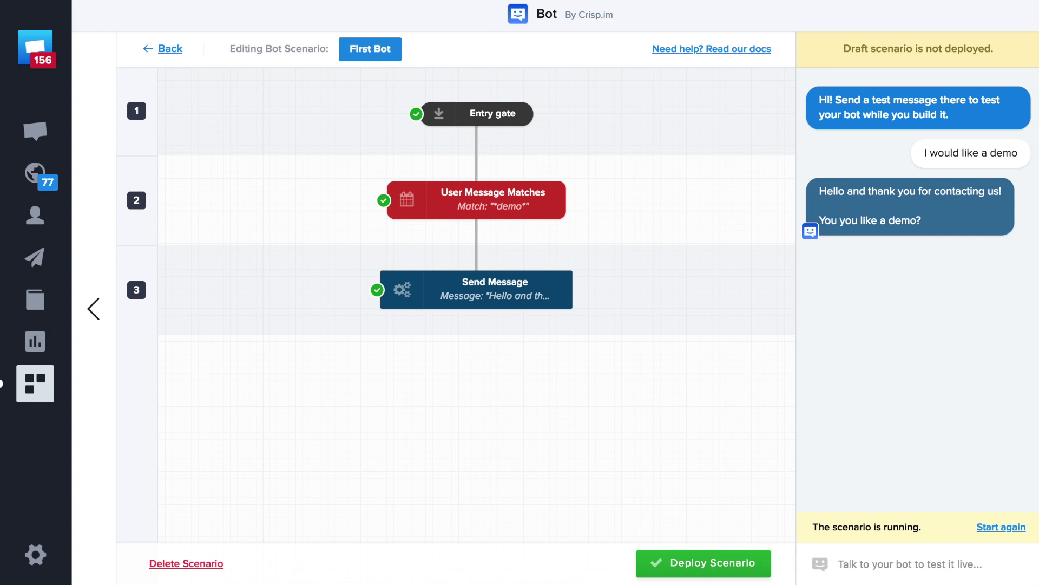
# - Insert a 2-second Show Compose typing indicator before the greeting message
pyautogui.click(476, 244)
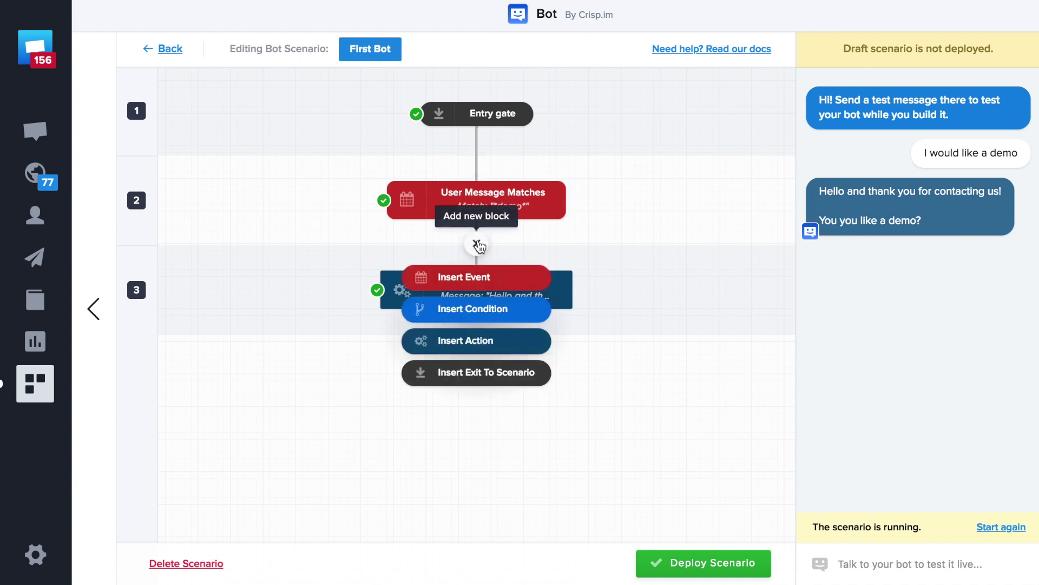
pyautogui.click(486, 337)
pyautogui.click(565, 352)
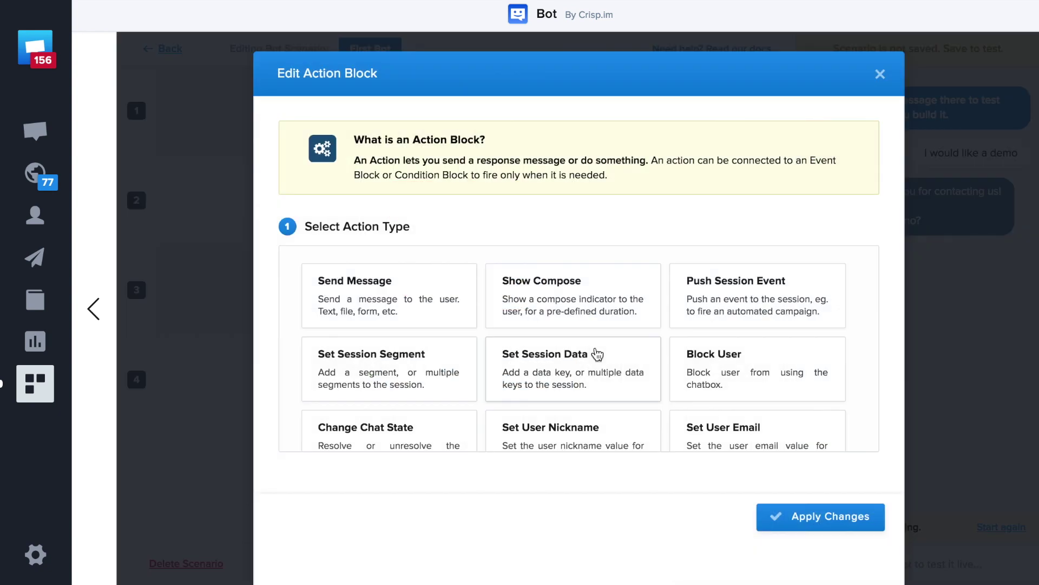
pyautogui.click(573, 313)
pyautogui.click(521, 537)
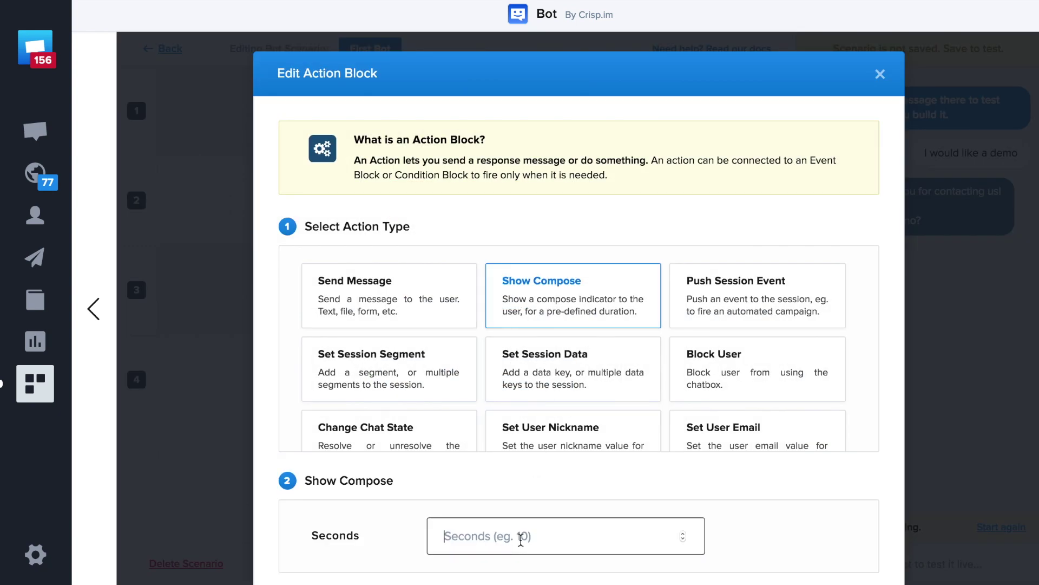
pyautogui.write('2')
pyautogui.scroll(-3, 520, 536)
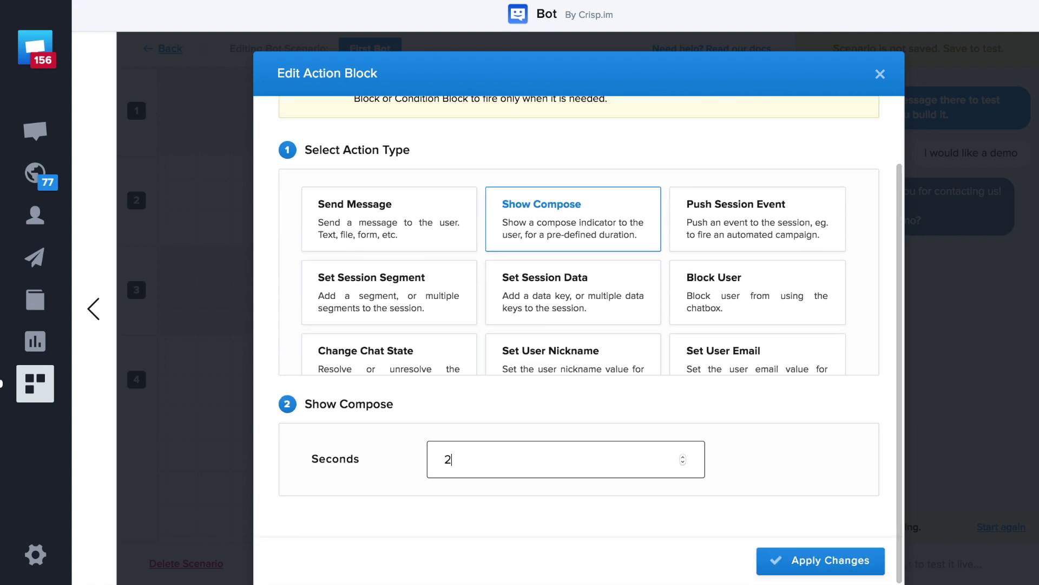
pyautogui.click(821, 563)
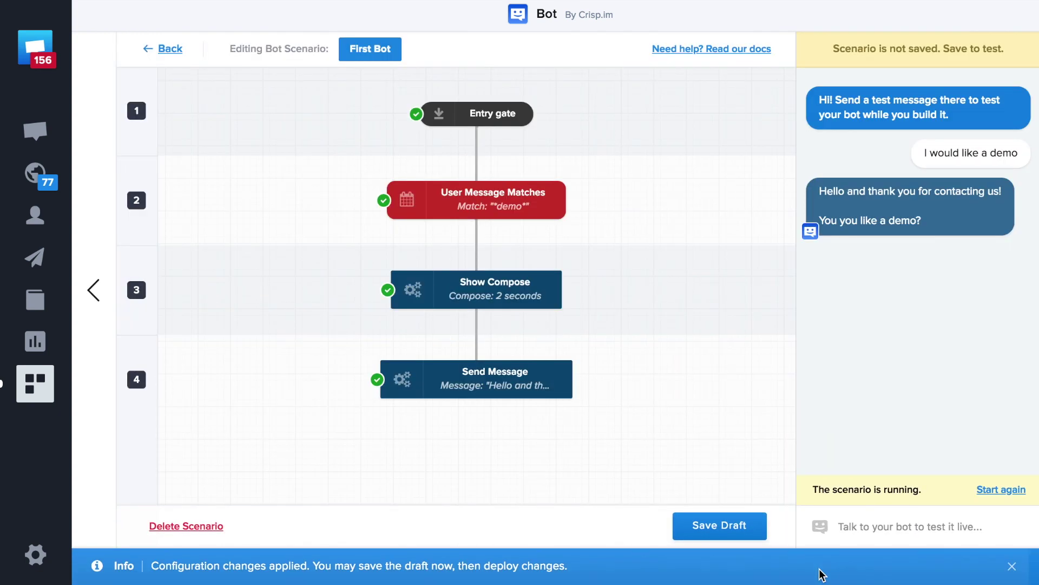
# - Save the draft and send 'I would like a new demo' in the test chat
pyautogui.click(755, 535)
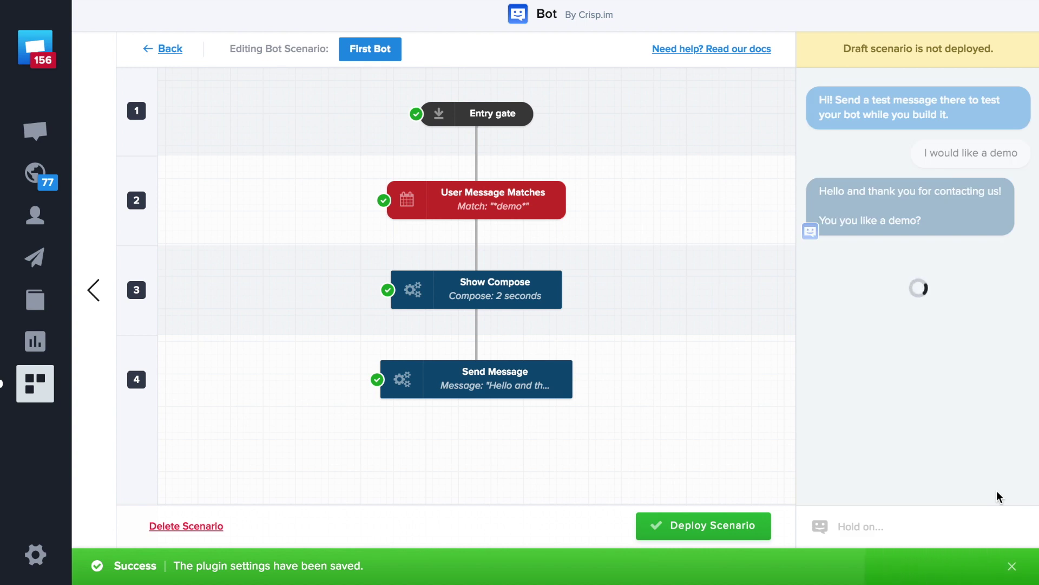
pyautogui.write('I would like a new demo')
pyautogui.press('Return')
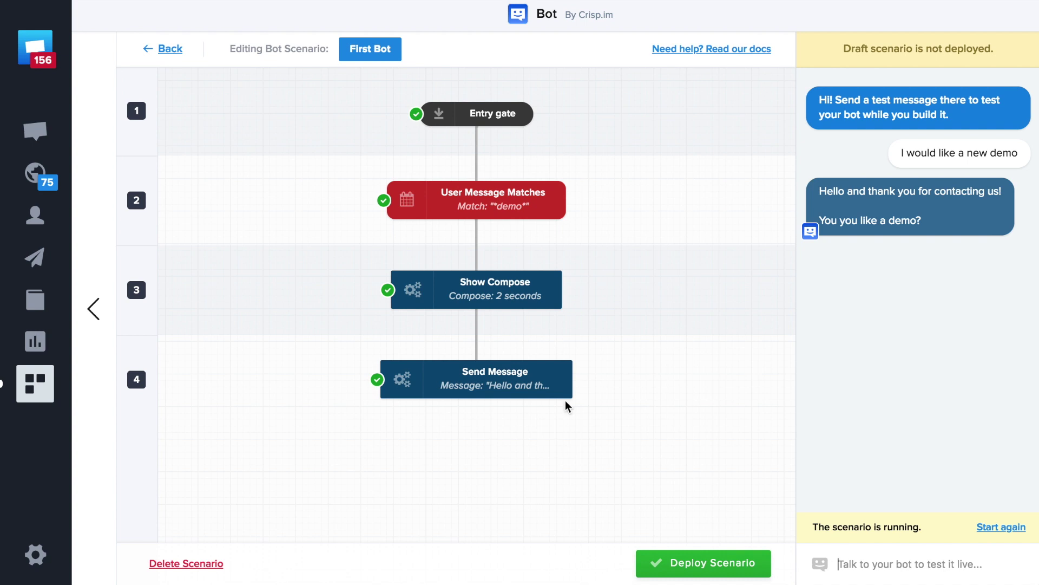
pyautogui.moveTo(476, 425)
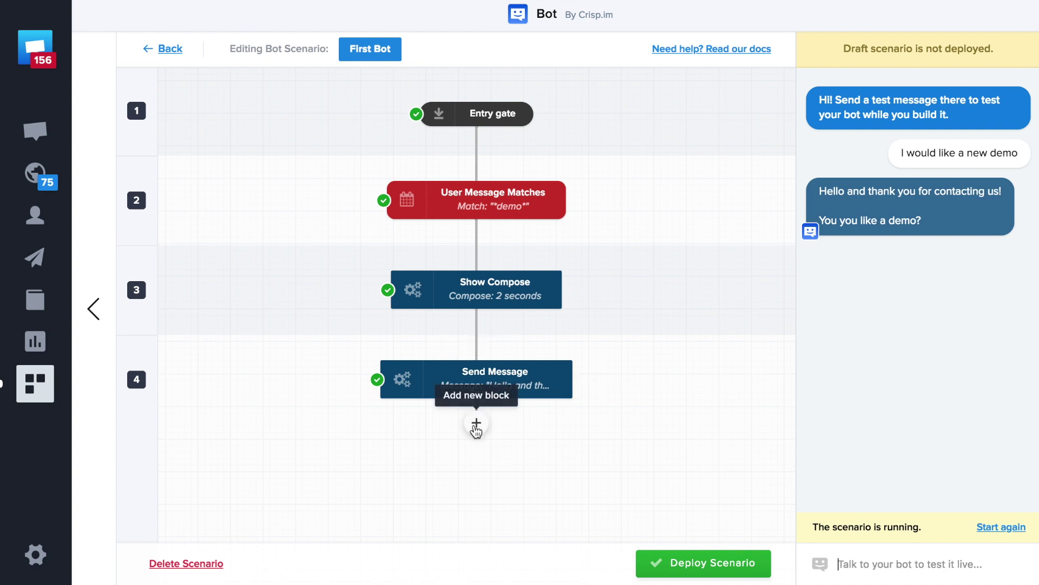
# - Add a User Message Matches event with pattern *yes* below the greeting message
pyautogui.click(476, 424)
pyautogui.scroll(-1, 474, 486)
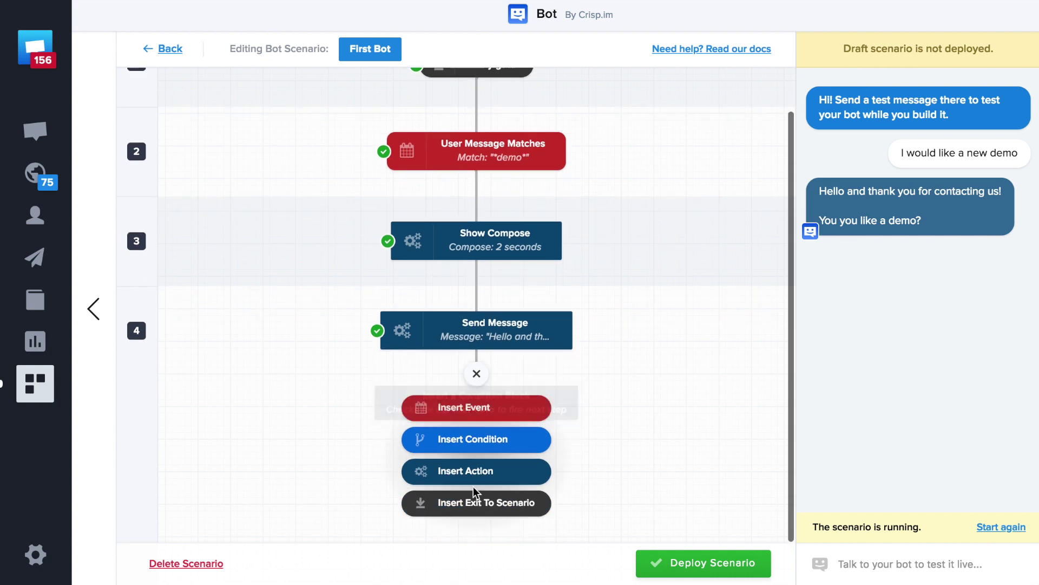
pyautogui.click(494, 407)
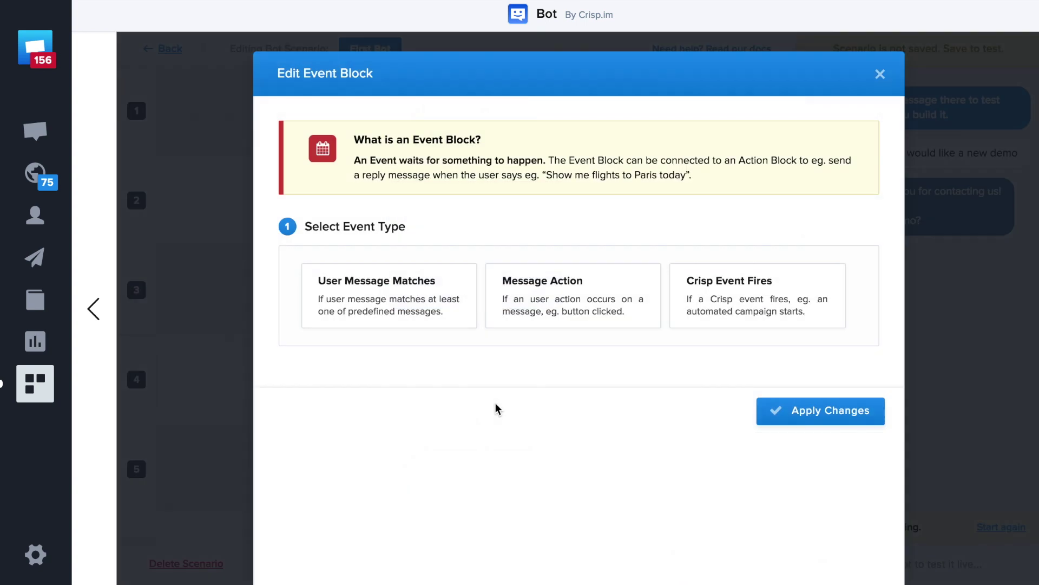
pyautogui.click(379, 317)
pyautogui.click(471, 421)
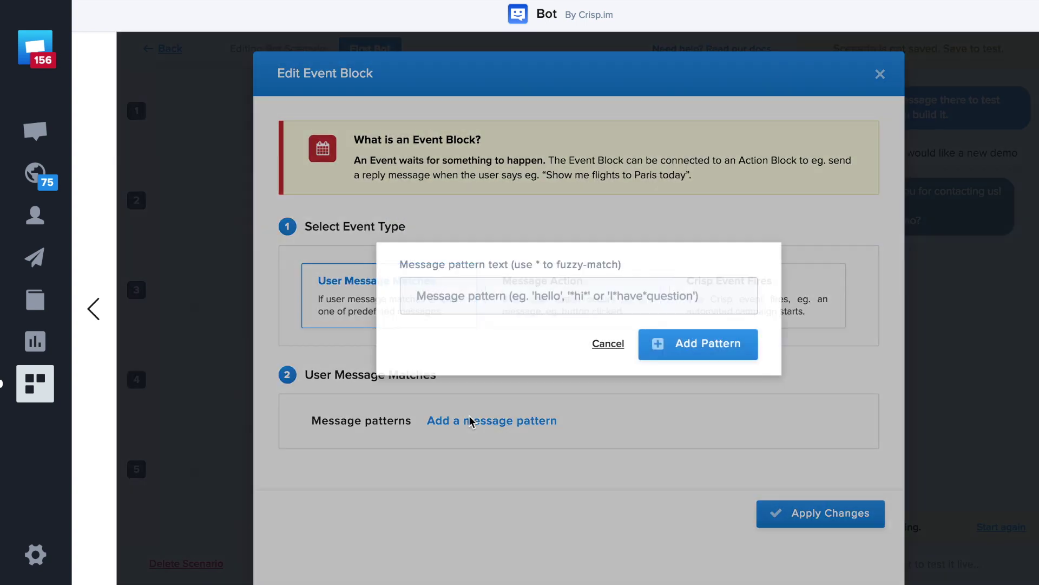
pyautogui.click(511, 300)
pyautogui.write('*yes*')
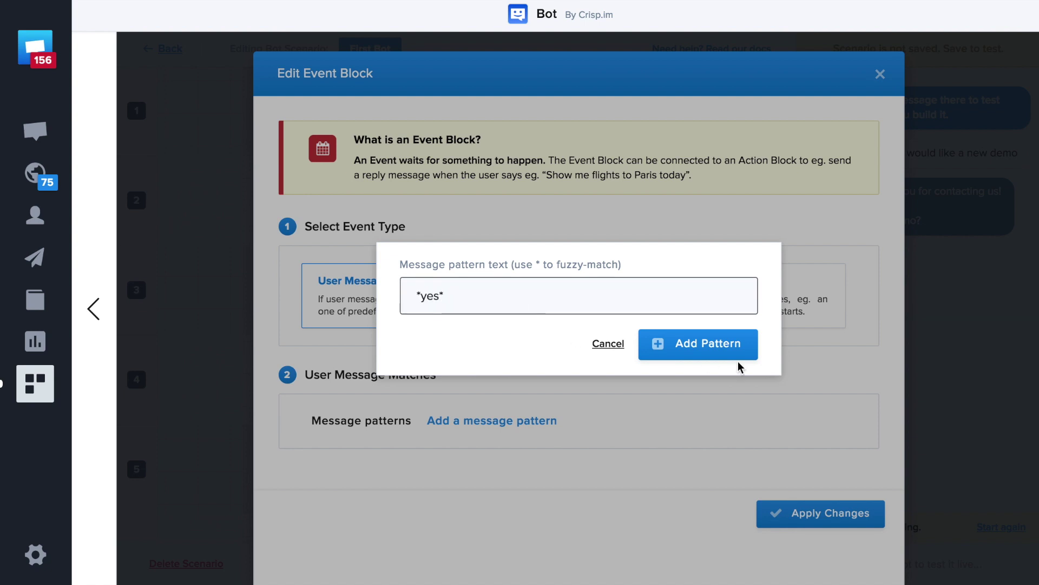
pyautogui.click(748, 346)
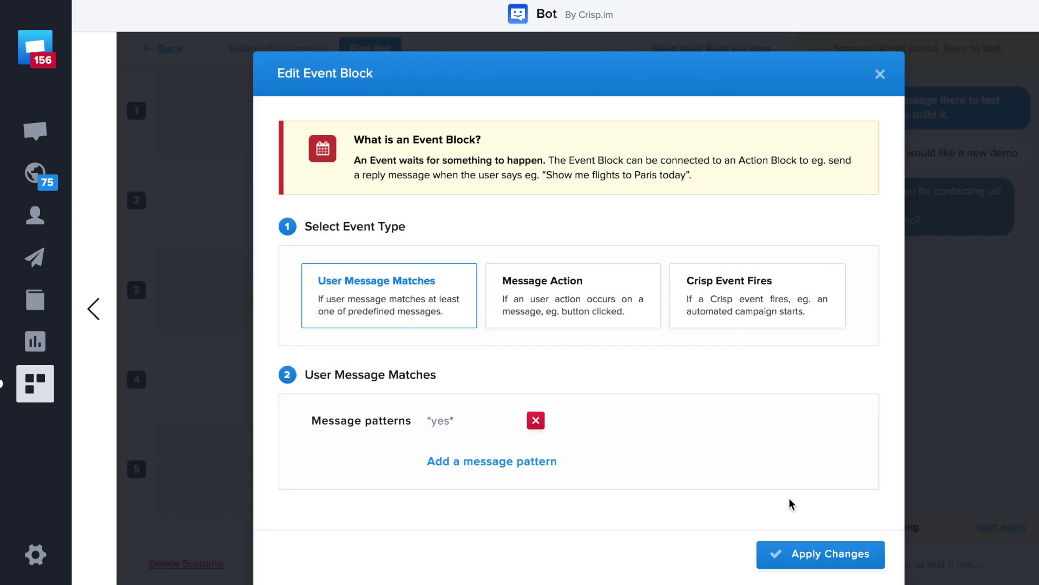
pyautogui.click(803, 552)
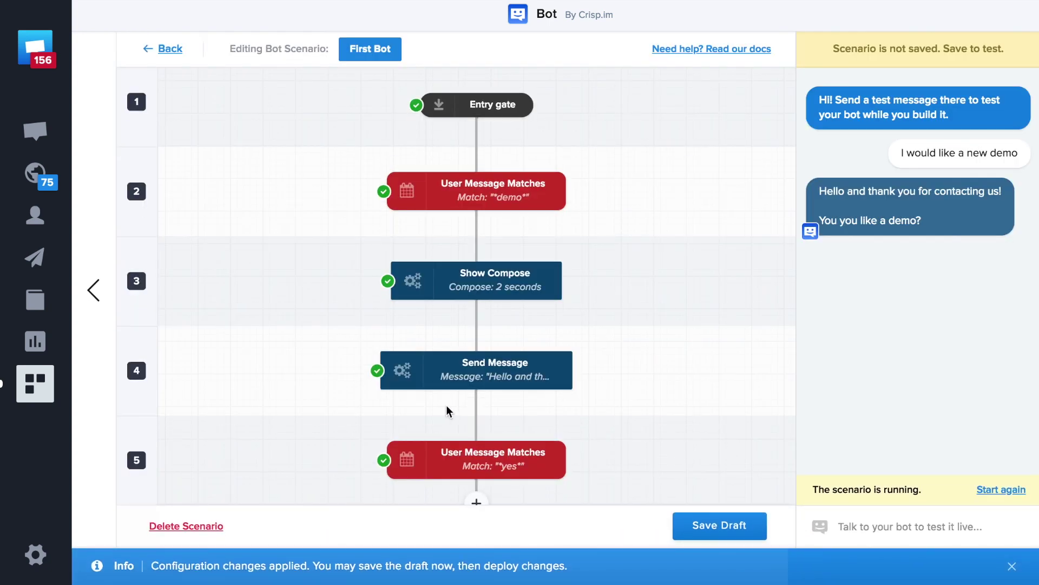
pyautogui.click(476, 413)
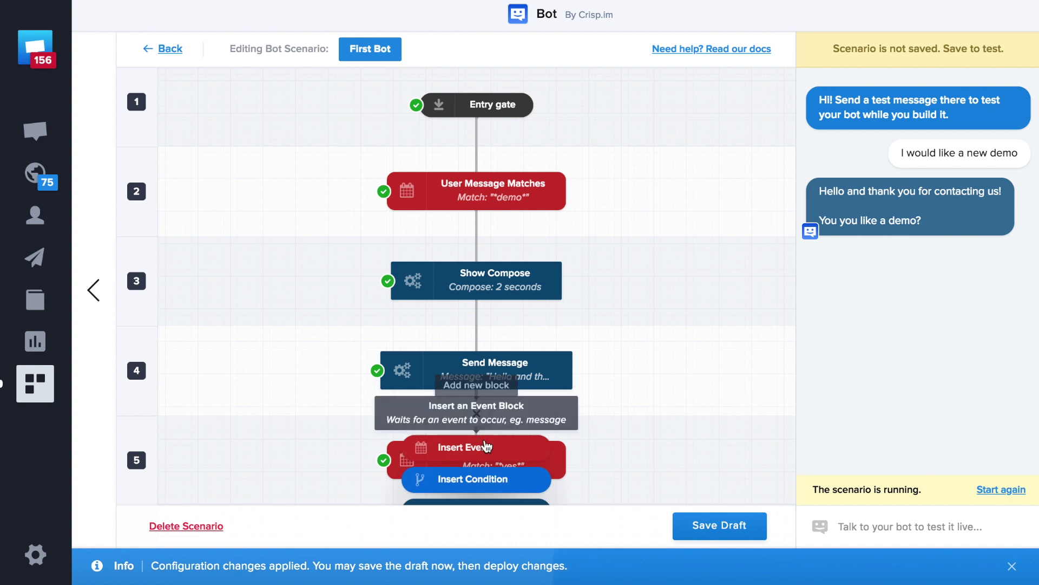
# - Add a new child User Message Matches event with pattern *no* beside the *yes* branch
pyautogui.click(487, 447)
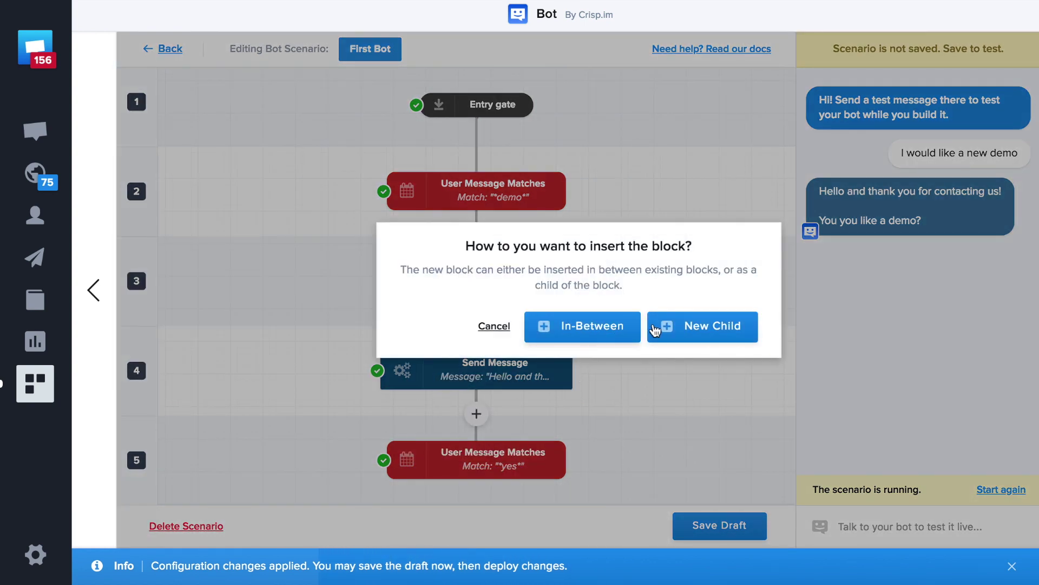
pyautogui.click(683, 328)
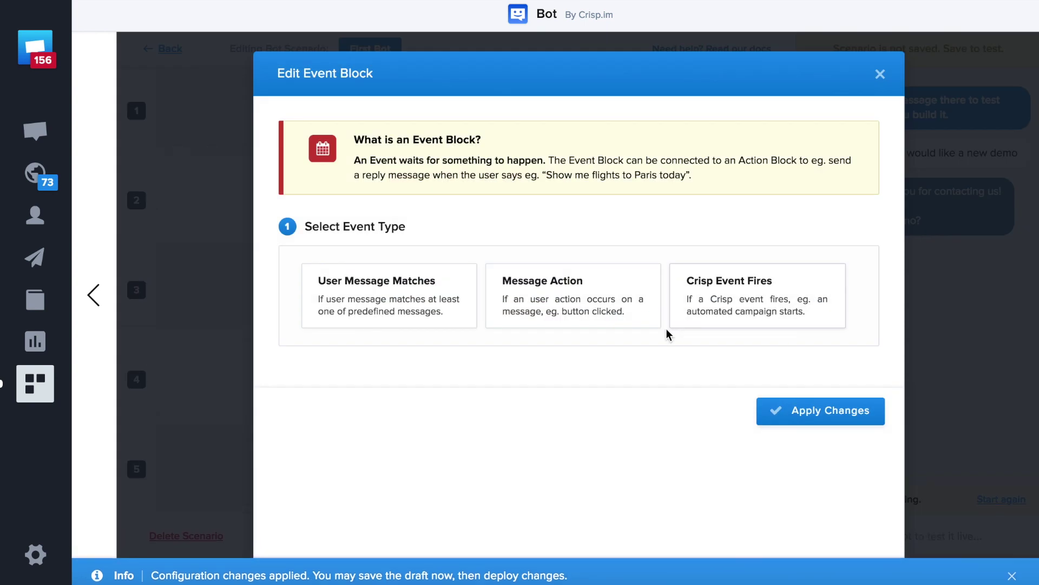
pyautogui.click(427, 311)
pyautogui.click(482, 421)
pyautogui.write('*no*')
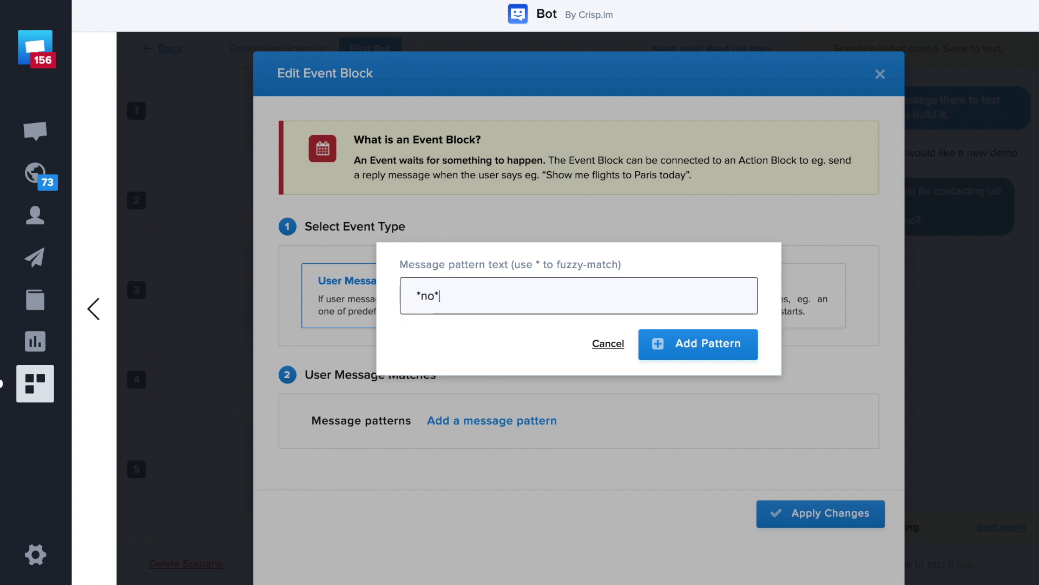
pyautogui.click(705, 351)
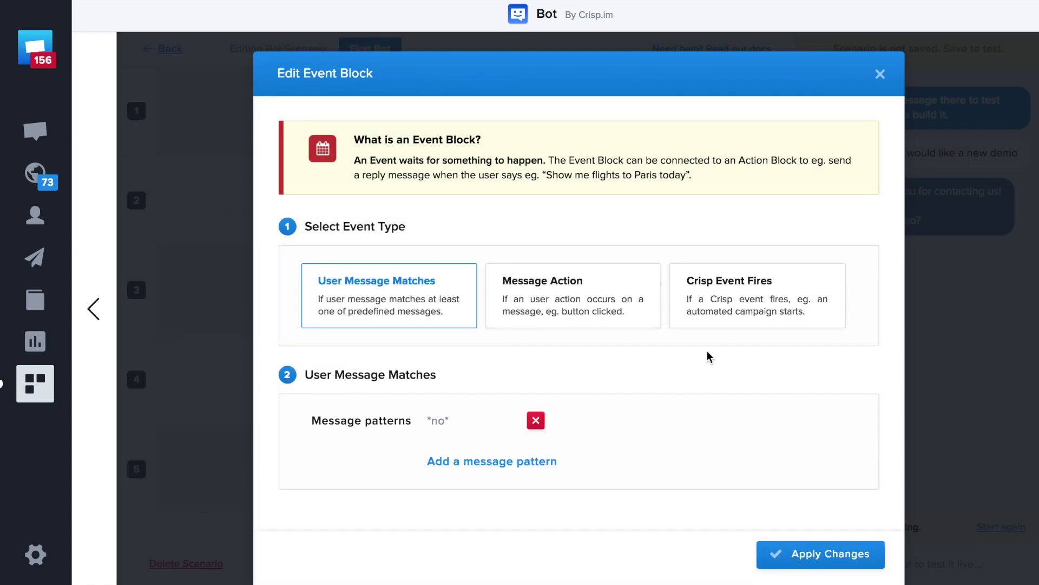
pyautogui.click(801, 553)
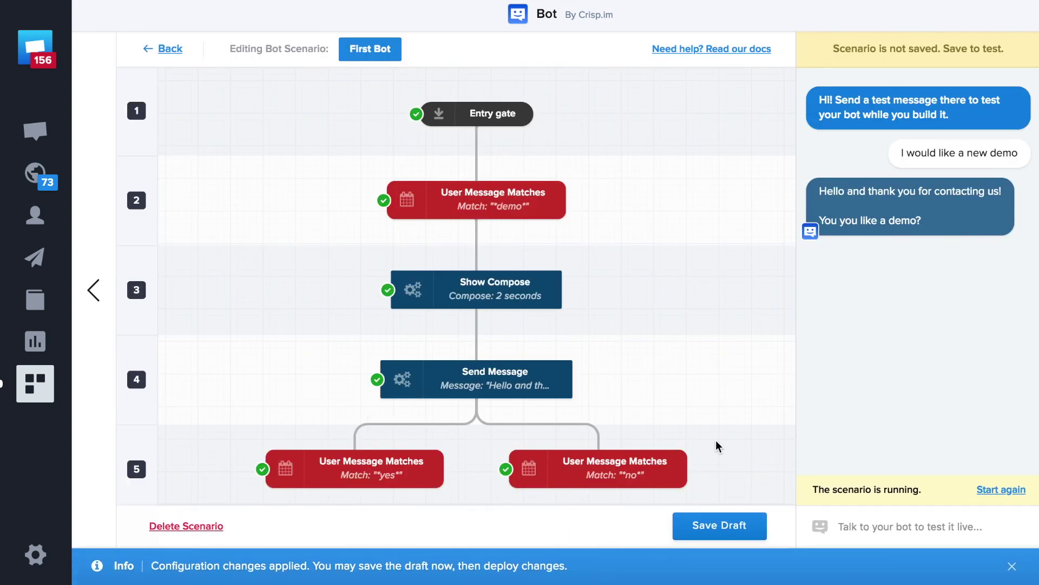
# - Add a Send Message action of the input field type under the *yes* branch
pyautogui.scroll(-1, 716, 439)
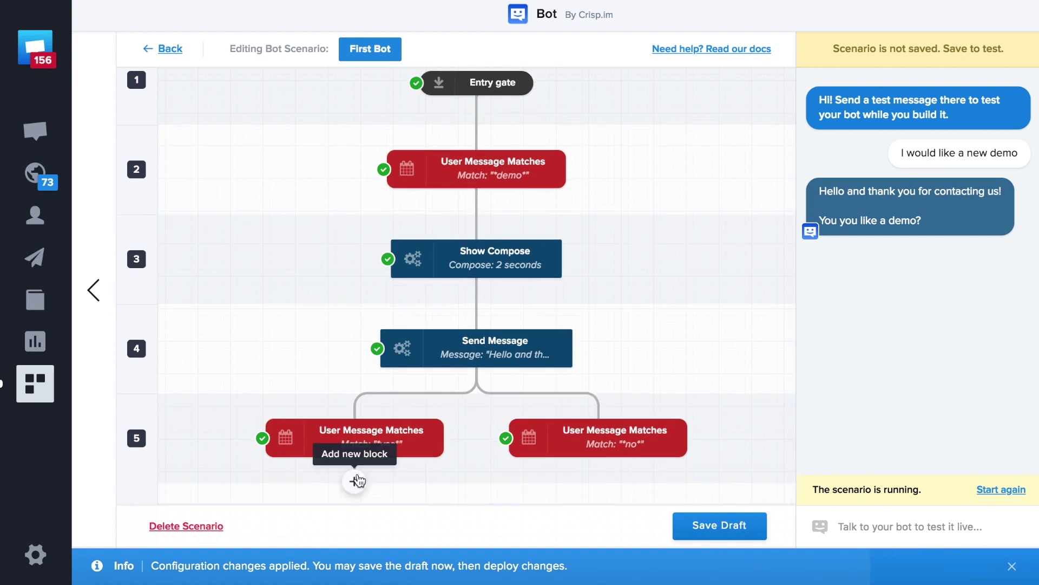
pyautogui.click(355, 480)
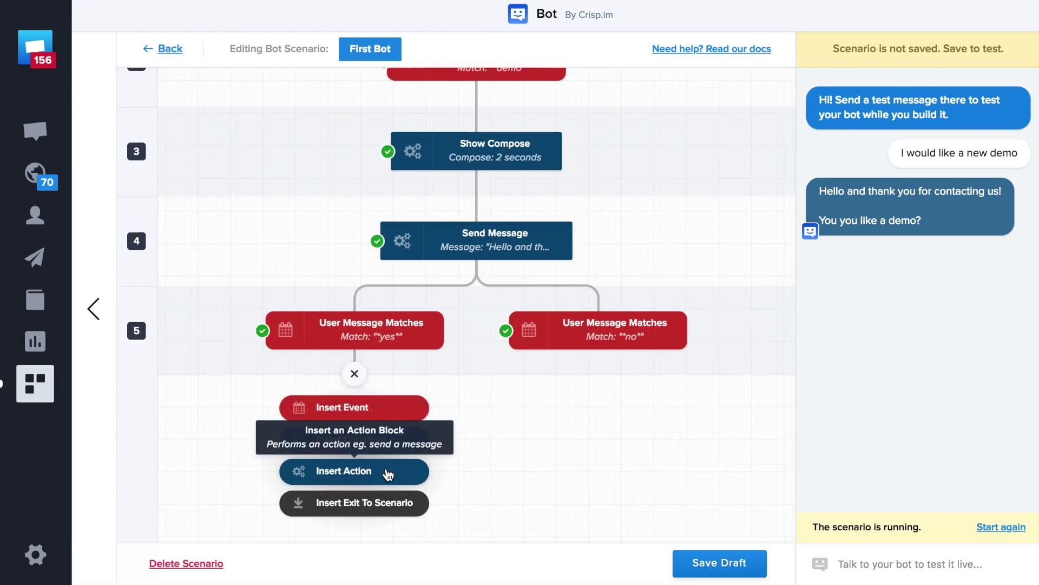
pyautogui.click(387, 474)
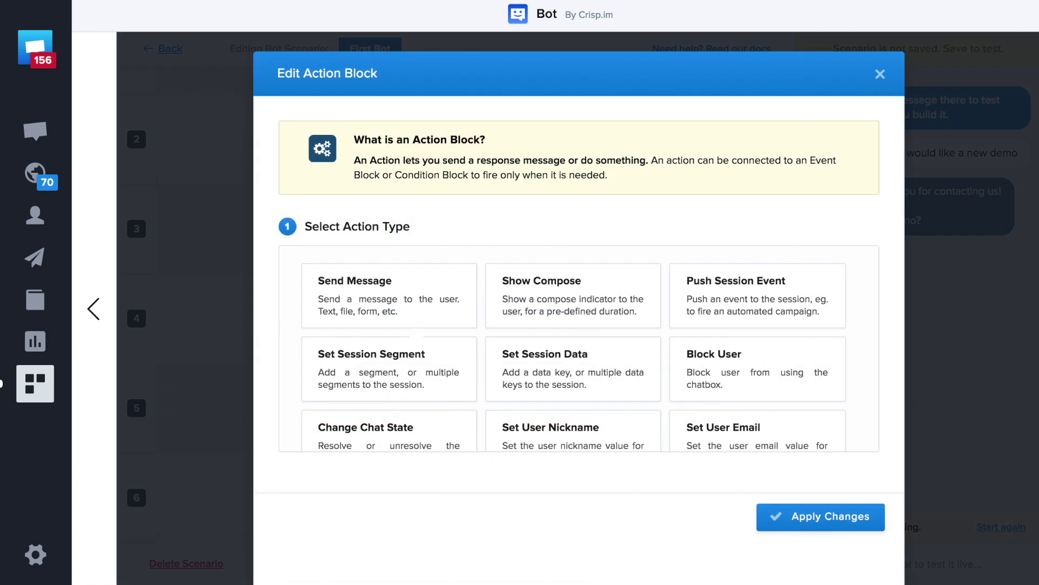
pyautogui.click(416, 303)
pyautogui.click(474, 523)
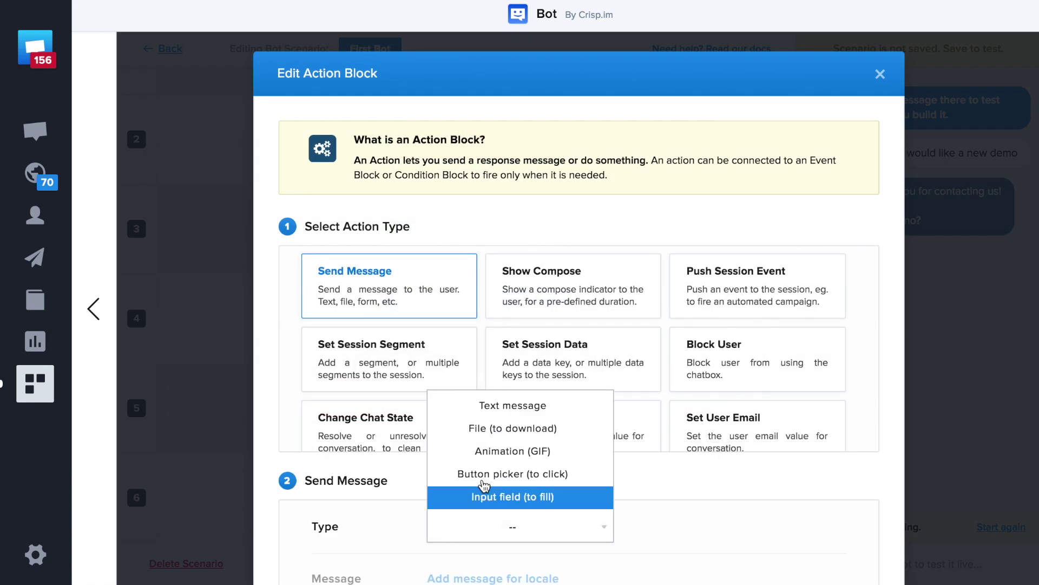
pyautogui.click(495, 496)
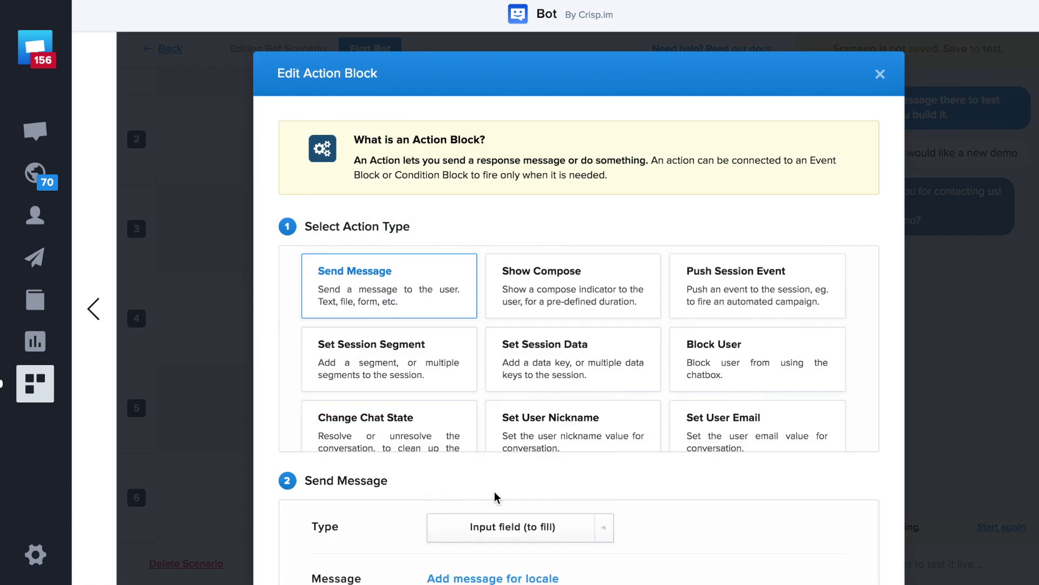
pyautogui.scroll(-2, 495, 494)
pyautogui.click(498, 475)
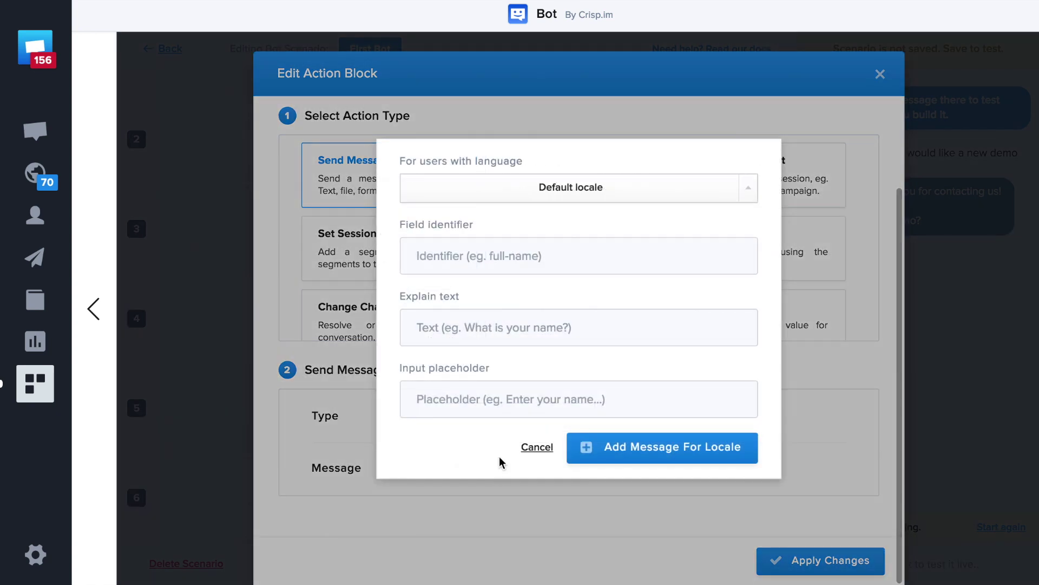
# - Set field 'name', explain text 'What is your name?', a sample-name placeholder, then apply and save the draft
pyautogui.click(503, 262)
pyautogui.write('name')
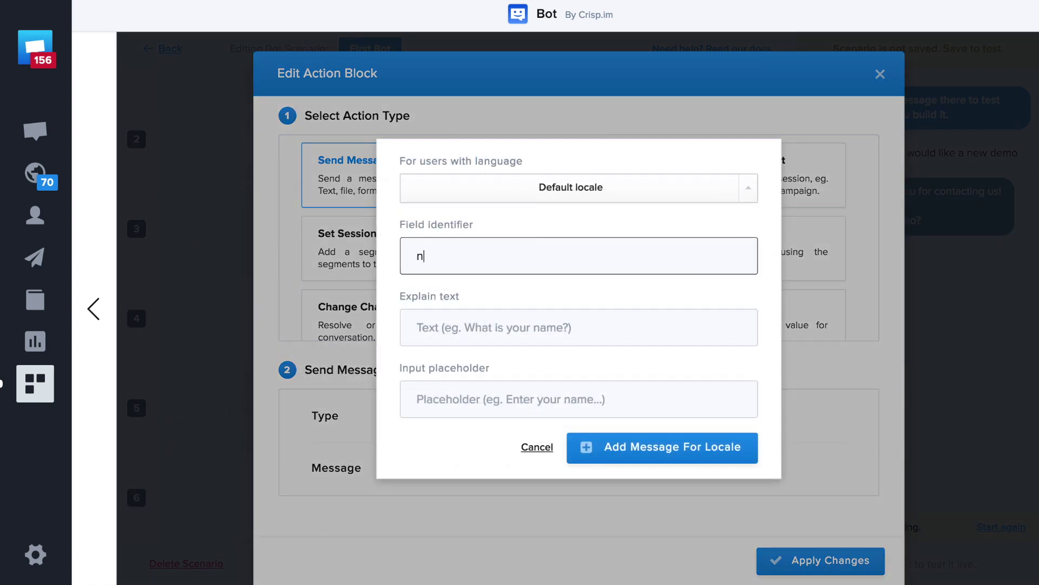
pyautogui.click(488, 327)
pyautogui.write('Wha')
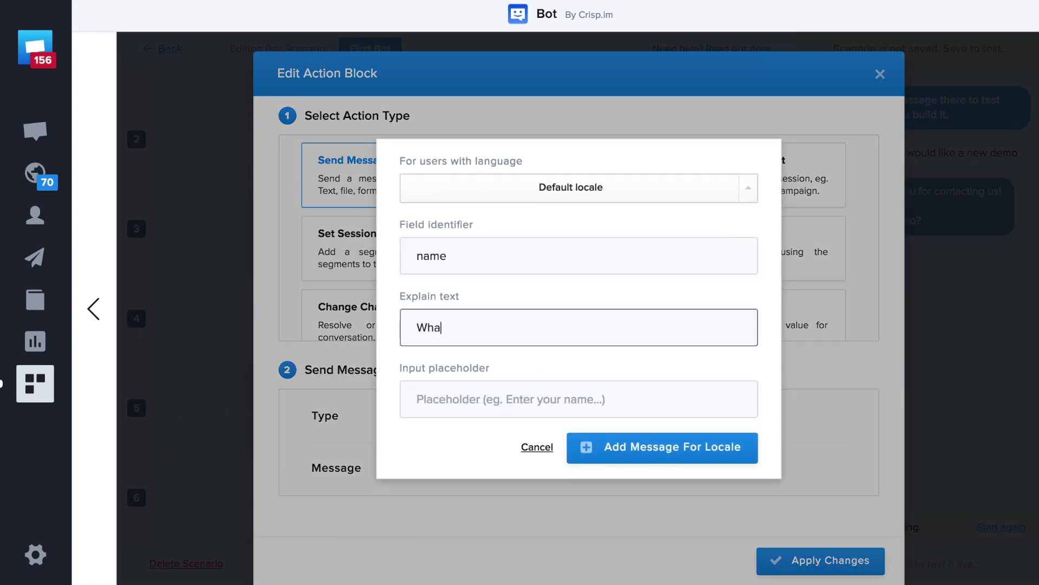
pyautogui.write('t is your anem')
pyautogui.press('BackSpace')
pyautogui.press('BackSpace')
pyautogui.write('name?')
pyautogui.press('Tab')
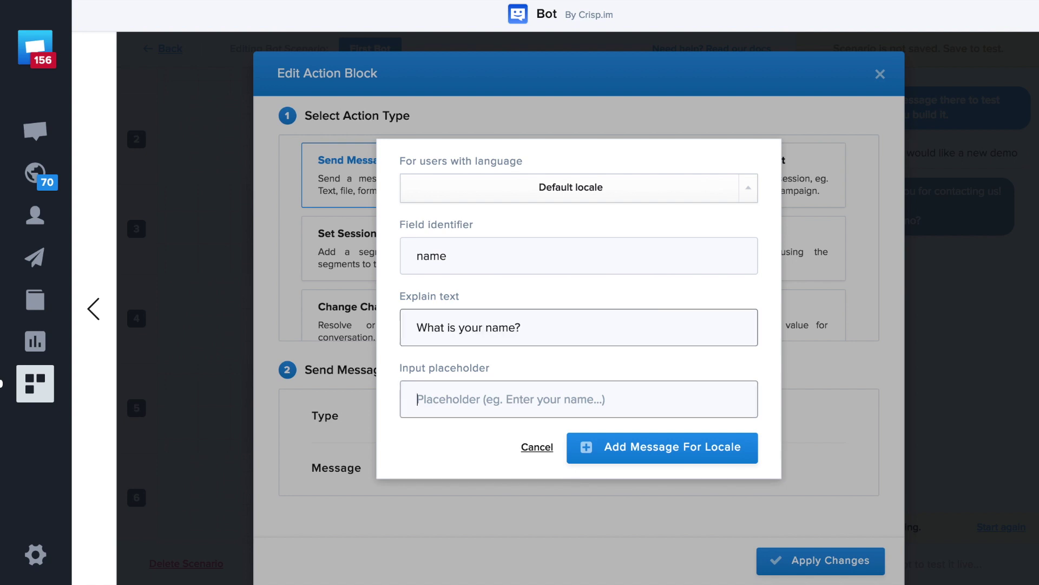
pyautogui.write('John DOe')
pyautogui.press('BackSpace')
pyautogui.press('BackSpace')
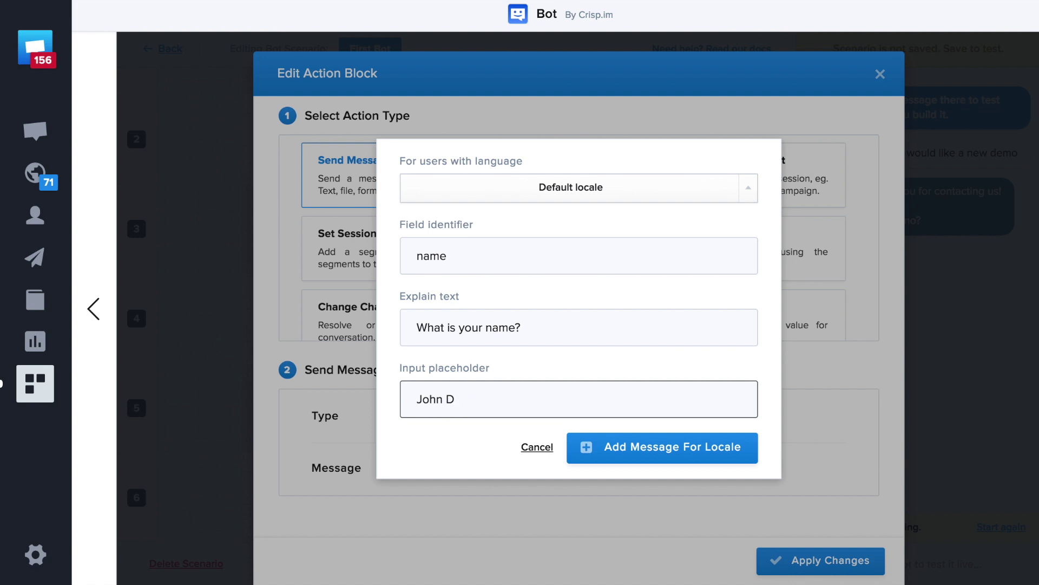
pyautogui.write('oe')
pyautogui.click(671, 449)
pyautogui.scroll(-1, 725, 487)
pyautogui.click(779, 557)
pyautogui.click(761, 525)
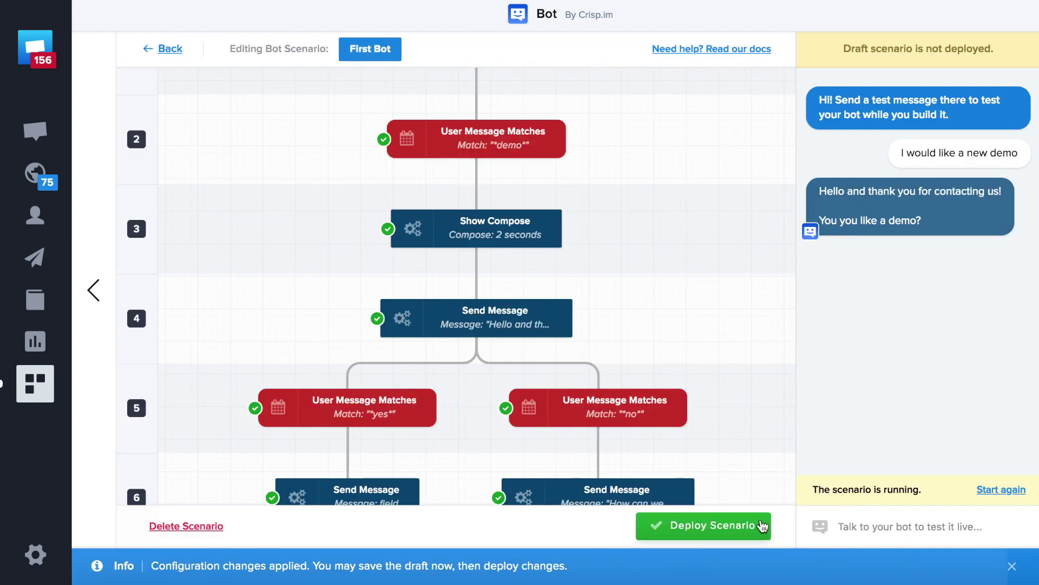
# - In the test chat, send 'A demo', reply 'Yes!', and submit a name in the form
pyautogui.write('A demo')
pyautogui.press('Return')
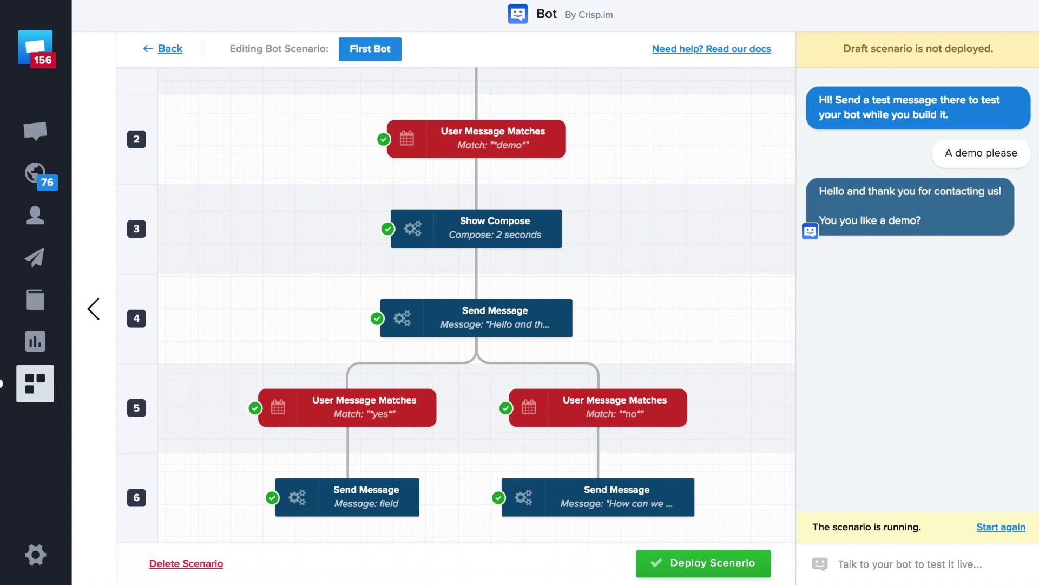
pyautogui.write('Yes!')
pyautogui.press('Return')
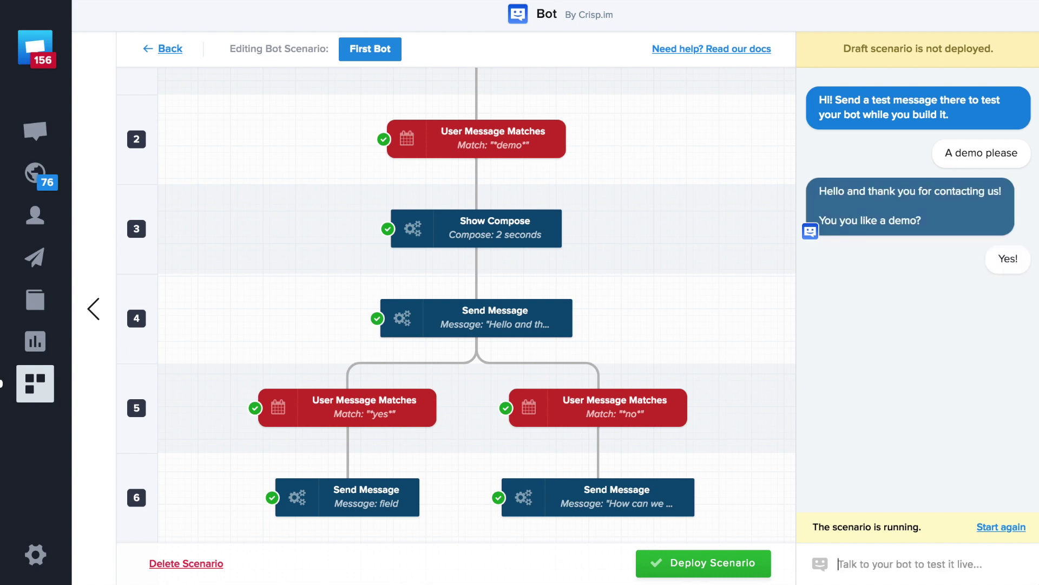
pyautogui.write('Baptiste')
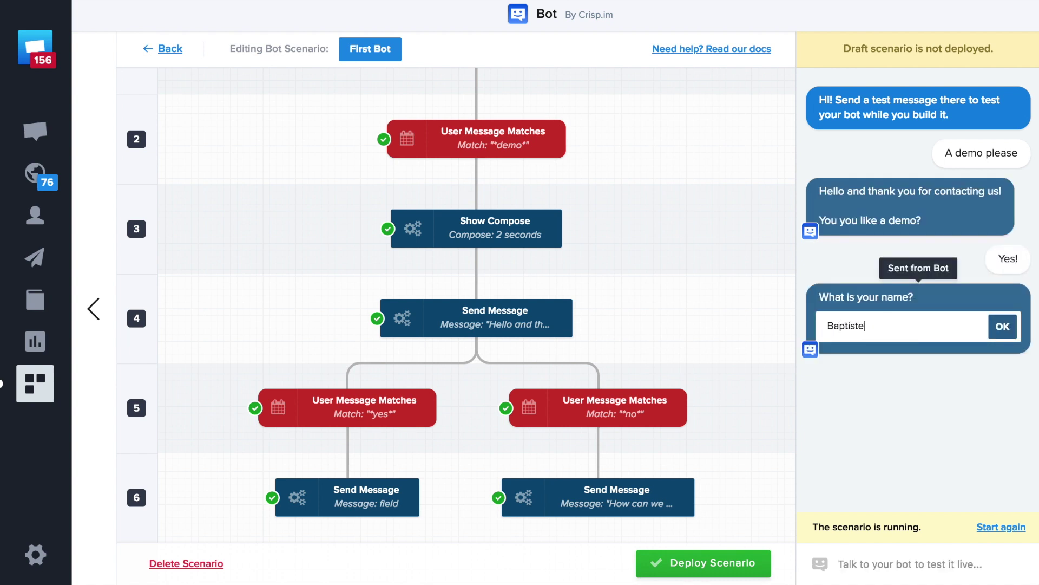
pyautogui.press('Return')
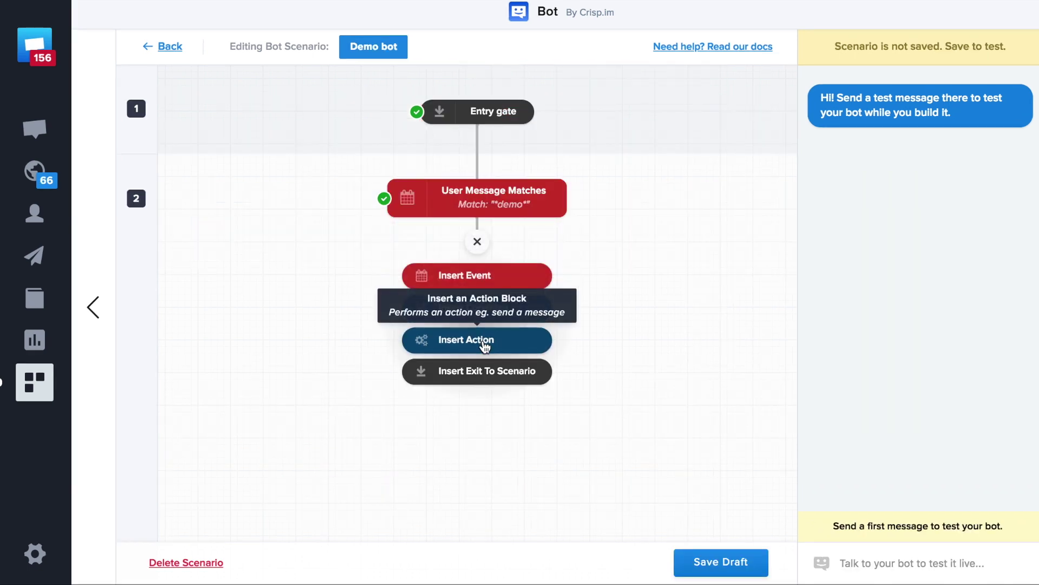
# - Add a button picker message asking 'Thank you for your interest! What kind of demo are you interested in?'
pyautogui.click(483, 342)
pyautogui.click(448, 321)
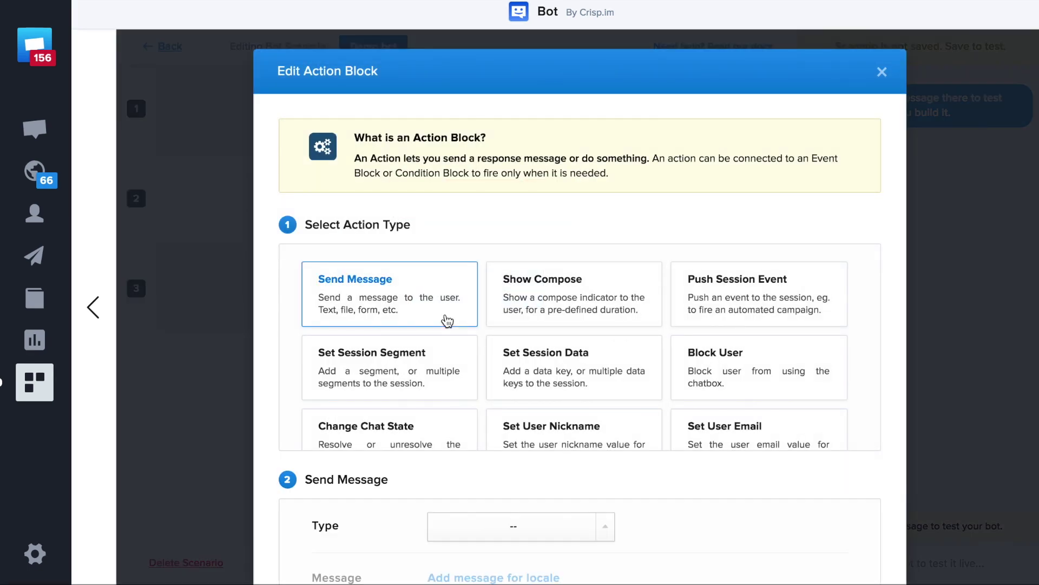
pyautogui.click(517, 525)
pyautogui.click(520, 471)
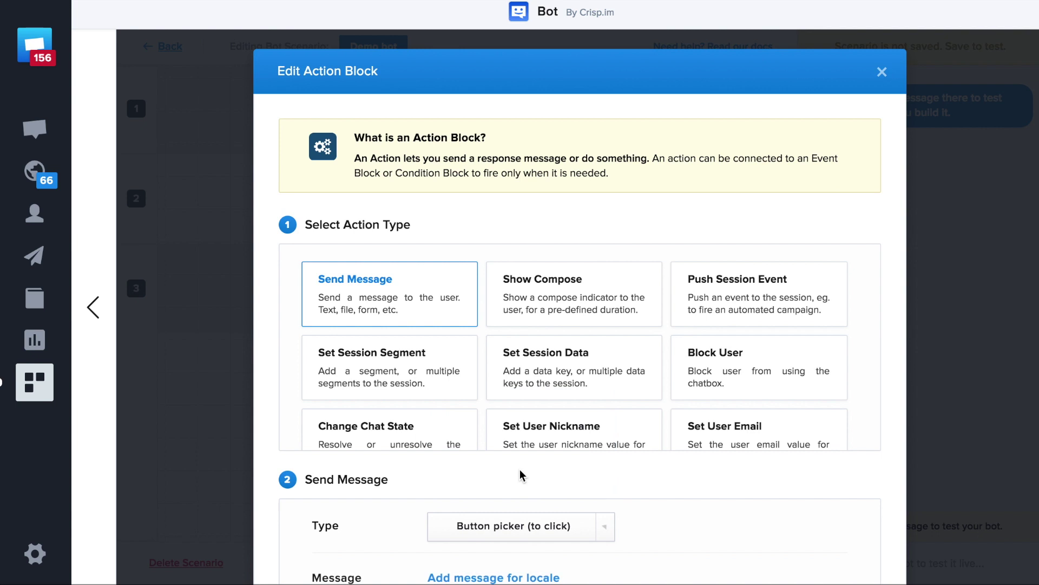
pyautogui.scroll(-2, 520, 471)
pyautogui.click(521, 469)
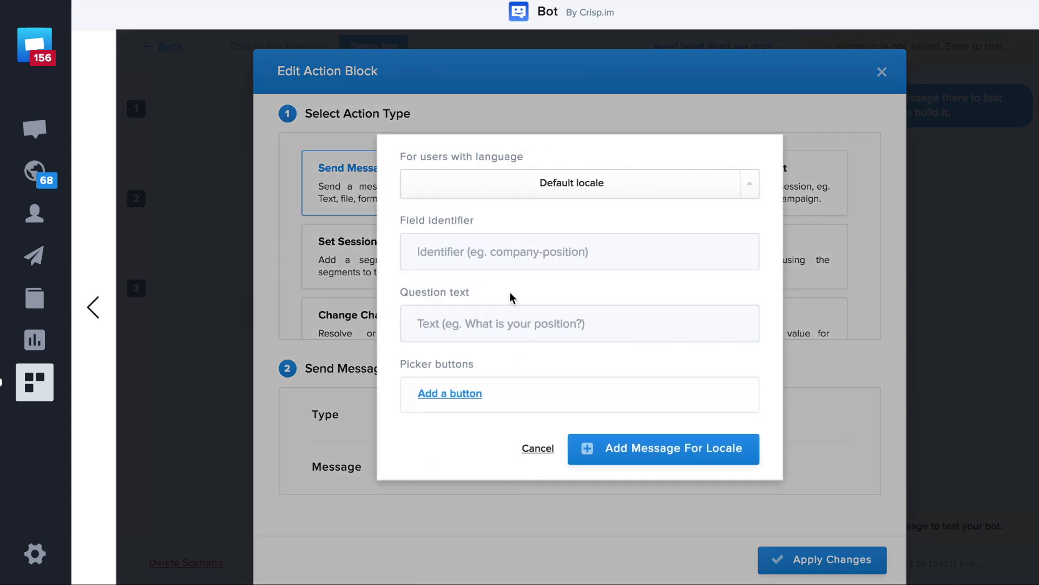
pyautogui.click(515, 246)
pyautogui.write('demo')
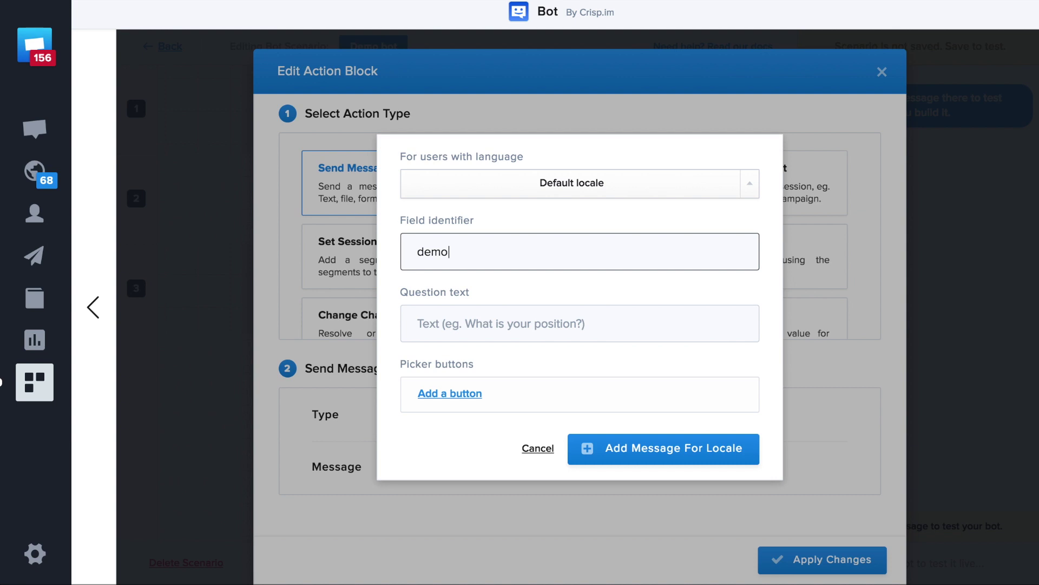
pyautogui.click(418, 323)
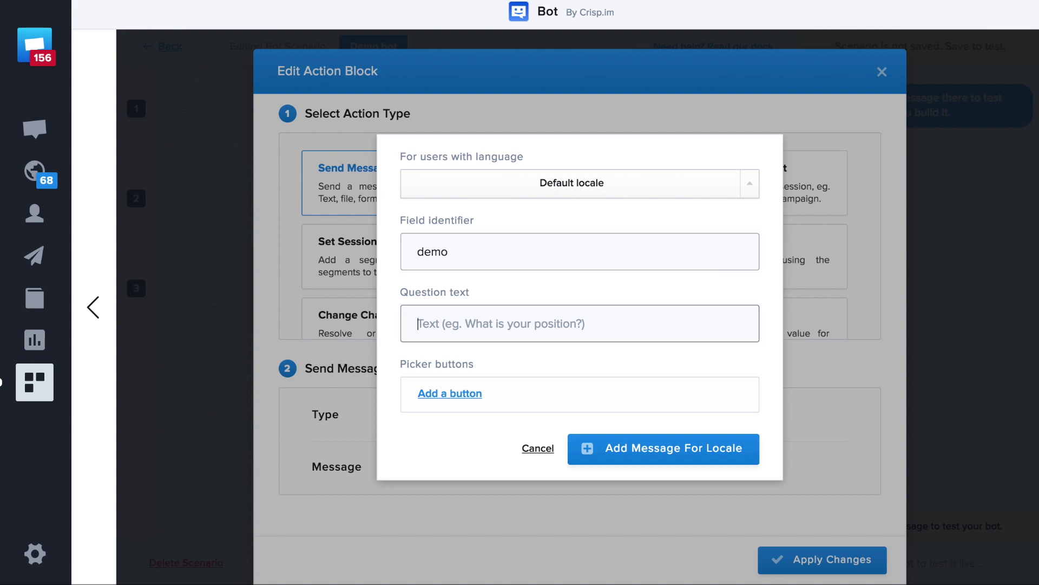
pyautogui.write('Thank you for your interest')
pyautogui.press('BackSpace')
pyautogui.press('BackSpace')
pyautogui.press('BackSpace')
pyautogui.press('BackSpace')
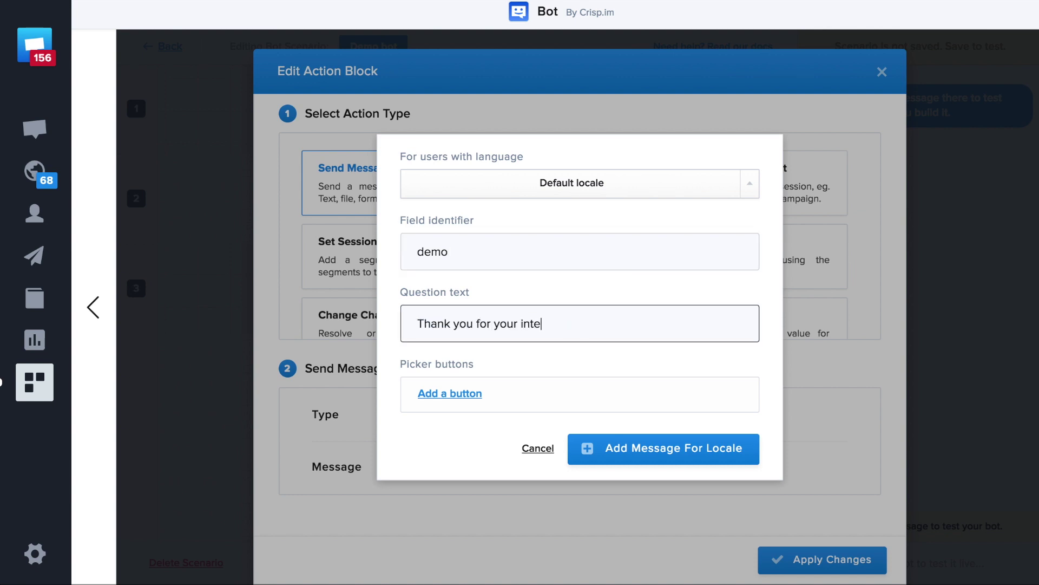
pyautogui.write('erest! What kind of demo are you interested in?')
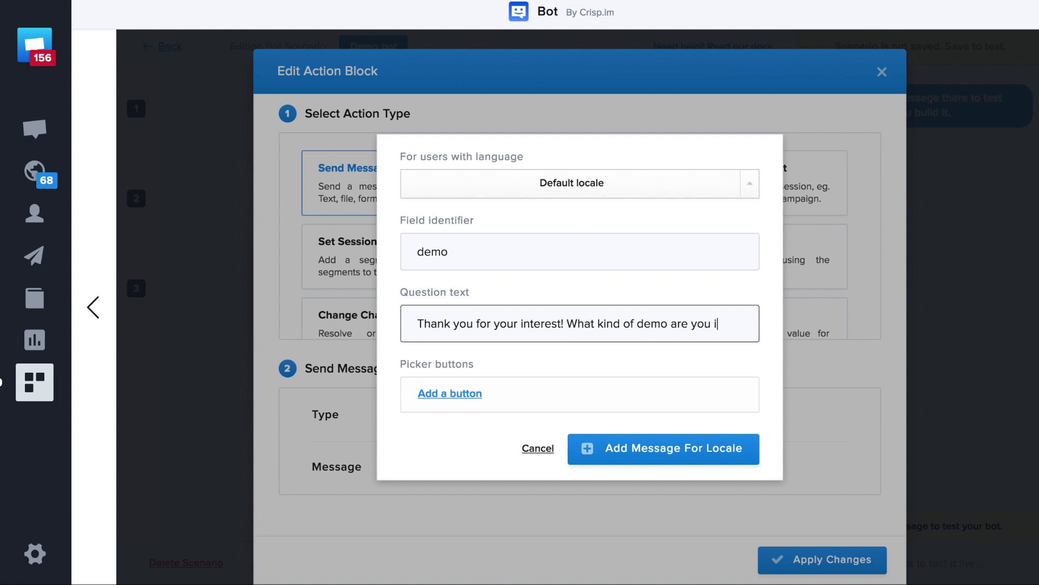
# - Add picker buttons chat/Livechat, bot/Bot and knowledge/Knowledge Base
pyautogui.click(443, 394)
pyautogui.click(450, 379)
pyautogui.write('chat')
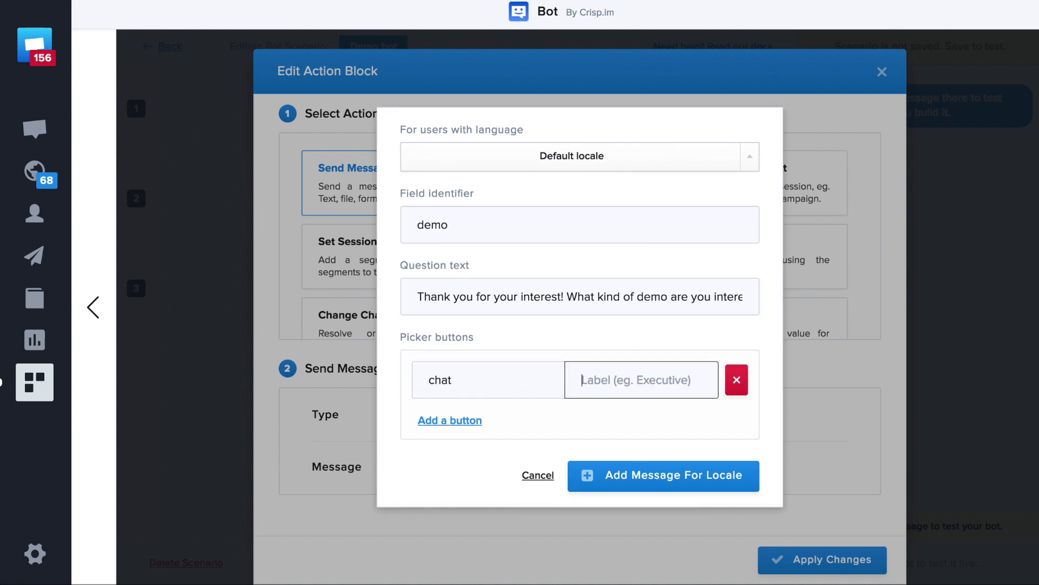
pyautogui.press('Tab')
pyautogui.write('Livechat')
pyautogui.press('Return')
pyautogui.write('bot')
pyautogui.press('Tab')
pyautogui.write('Bot')
pyautogui.press('Return')
pyautogui.write('knowledge')
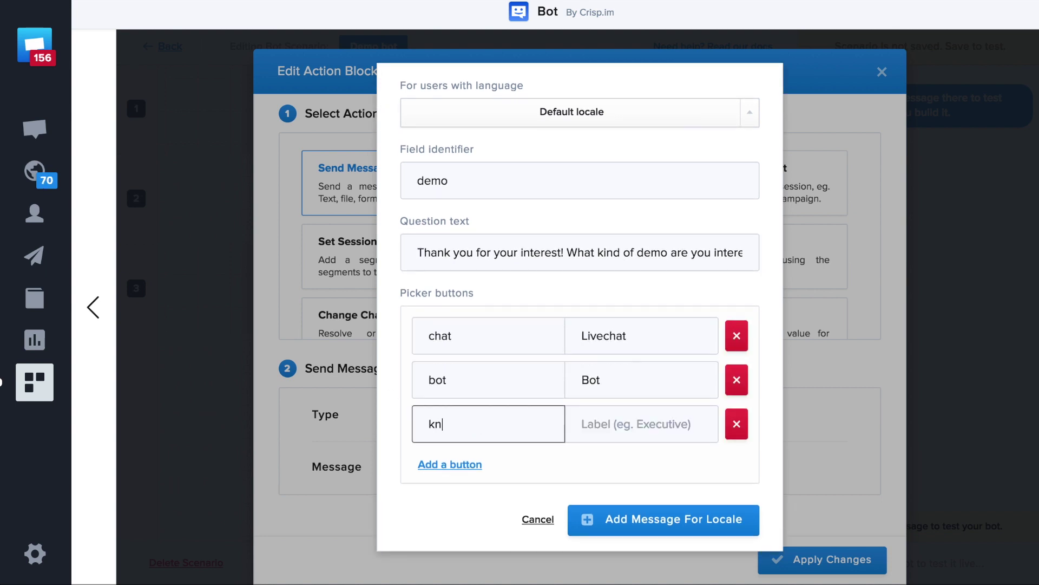
pyautogui.press('Tab')
pyautogui.write('Knowledge Base')
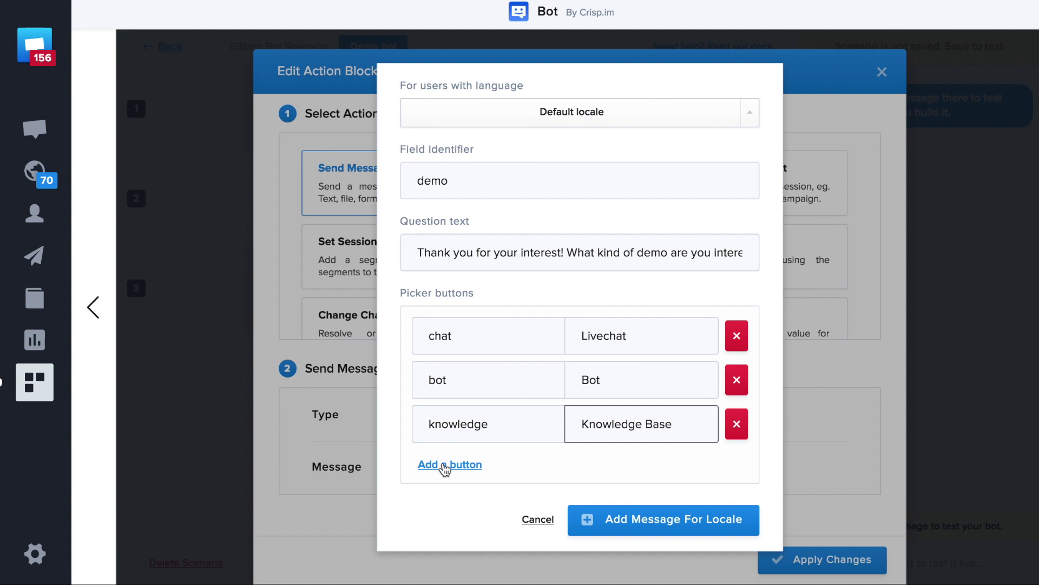
# - Add a fourth button email/Emailing solution and apply the picker message
pyautogui.click(443, 463)
pyautogui.click(442, 453)
pyautogui.write('email')
pyautogui.press('Tab')
pyautogui.write('Emailing solution')
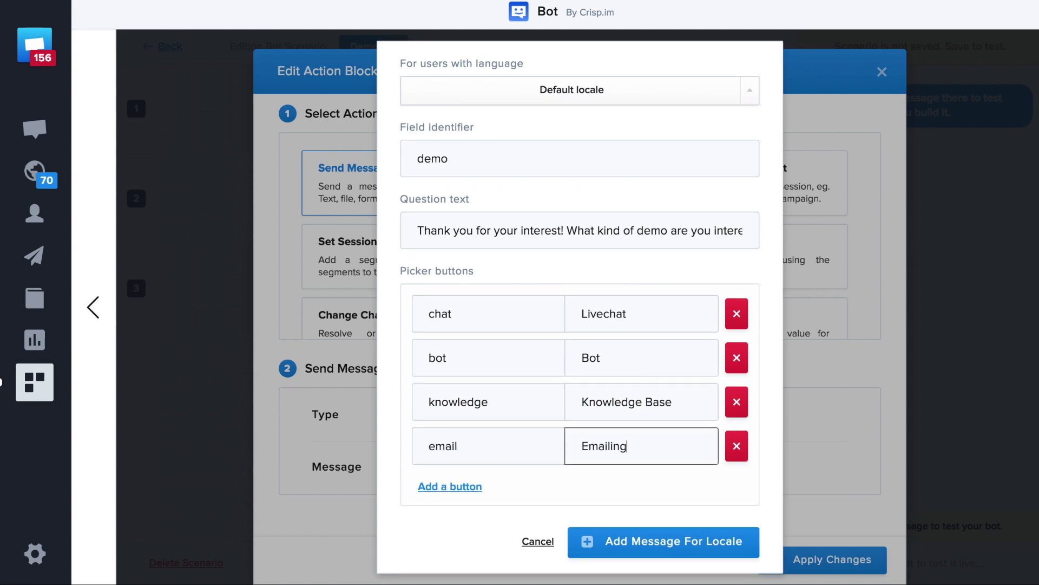
pyautogui.click(618, 541)
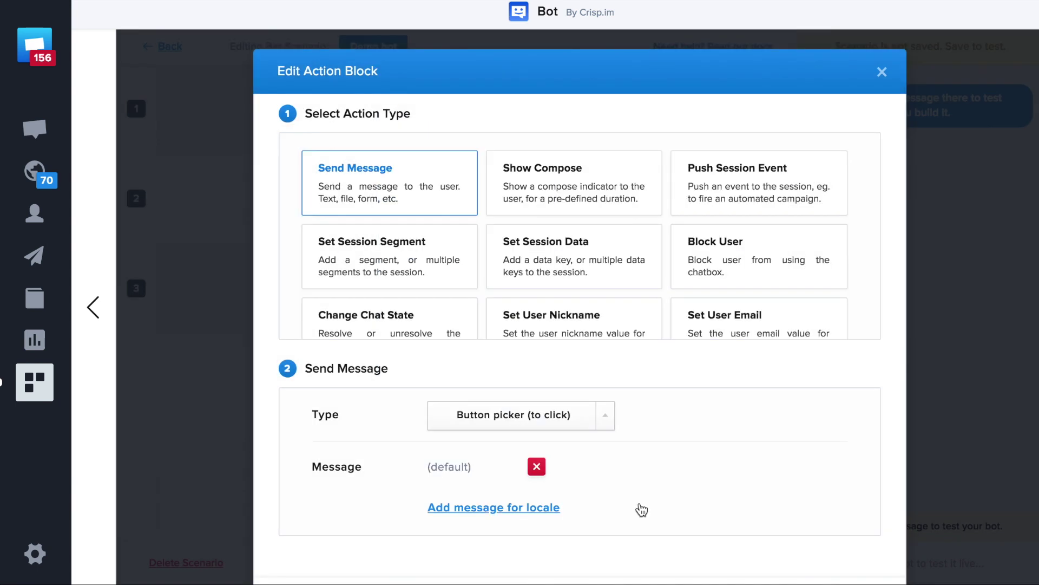
pyautogui.scroll(-2, 638, 508)
pyautogui.click(809, 561)
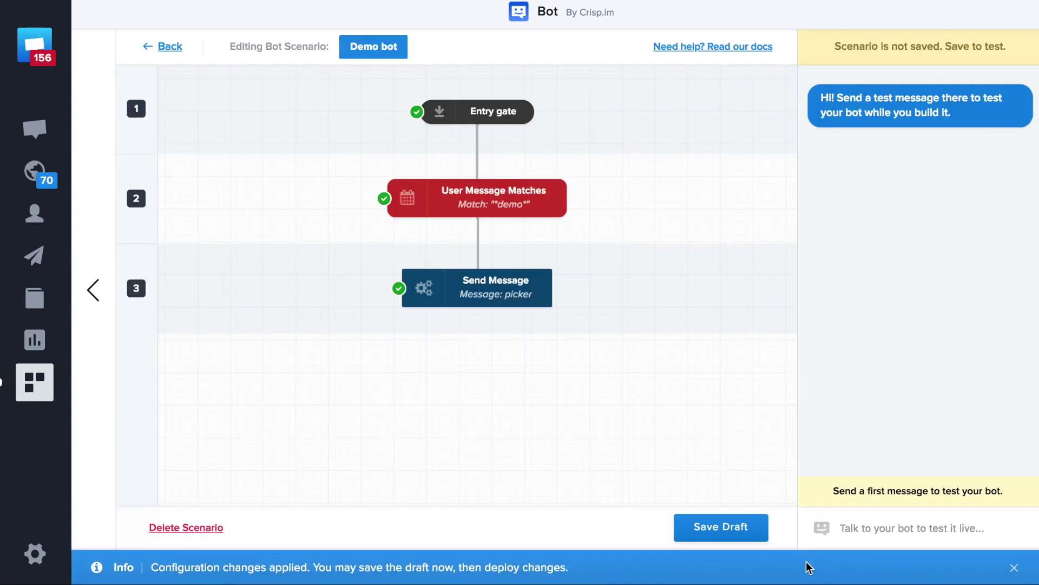
# - Save the draft, send 'I would like a demo' in the test chat, and pick Bot
pyautogui.click(766, 533)
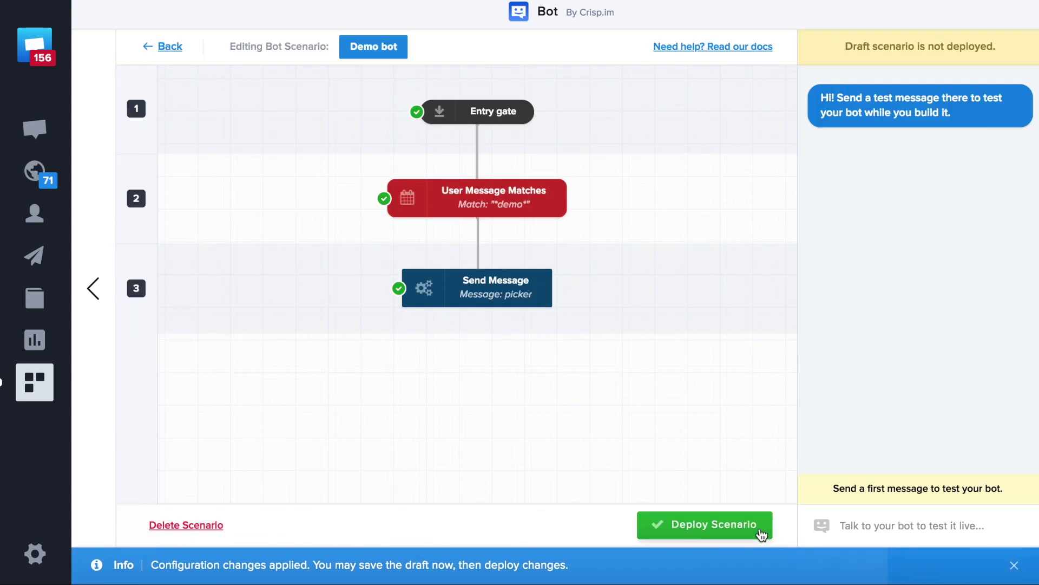
pyautogui.click(922, 526)
pyautogui.write('I would like a demo')
pyautogui.press('Return')
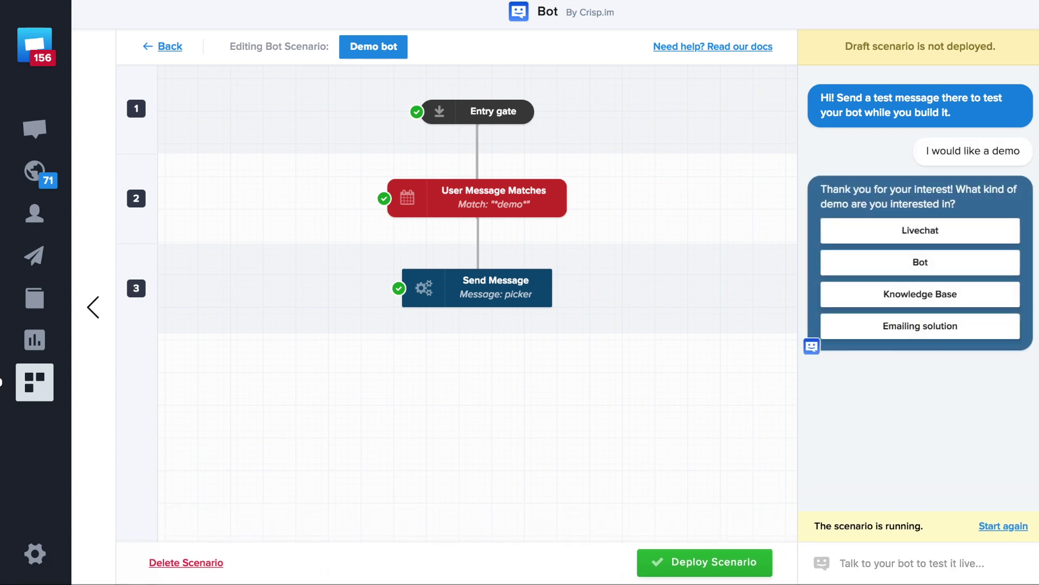
pyautogui.click(936, 262)
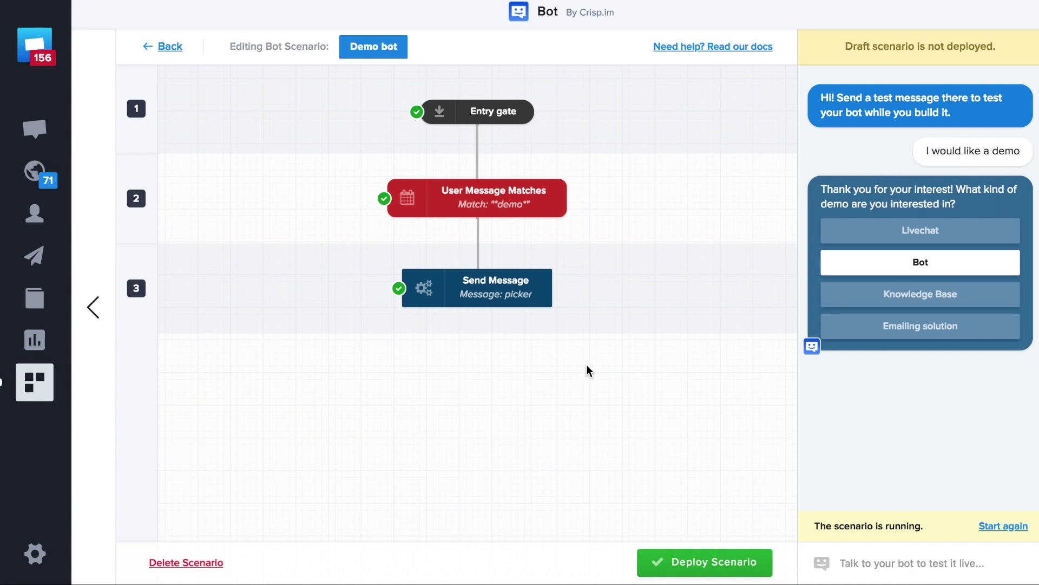
# - Add an event block below the picker message that fires on a Button Click matching 'bot'
pyautogui.moveTo(443, 290)
pyautogui.click(476, 332)
pyautogui.click(476, 359)
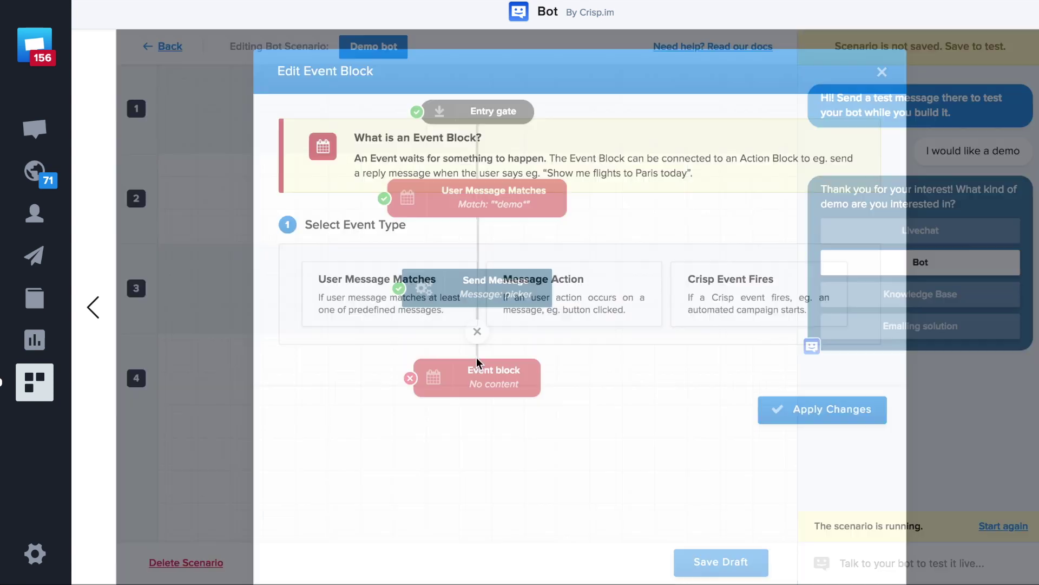
pyautogui.click(545, 310)
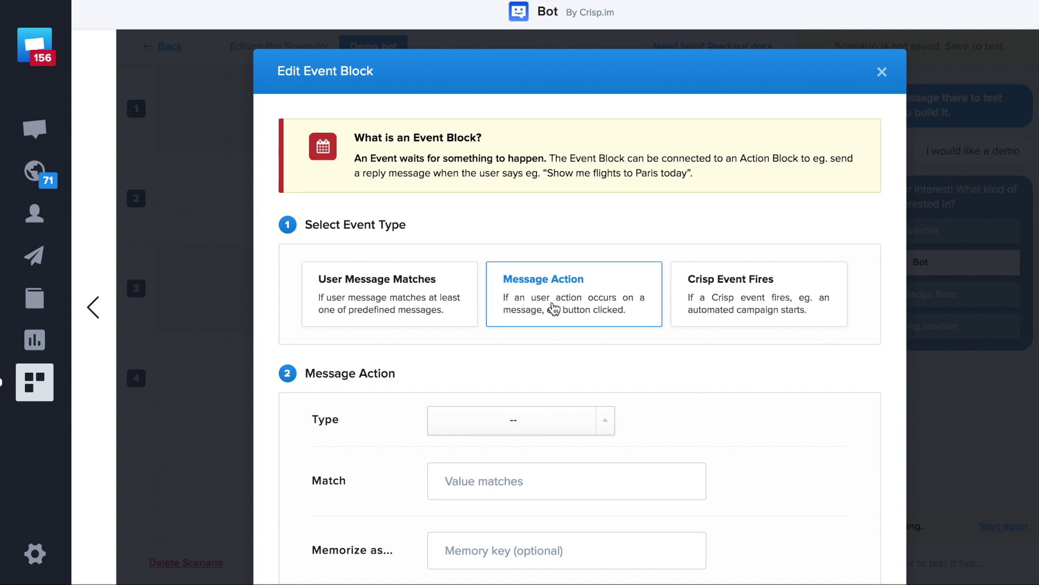
pyautogui.click(528, 415)
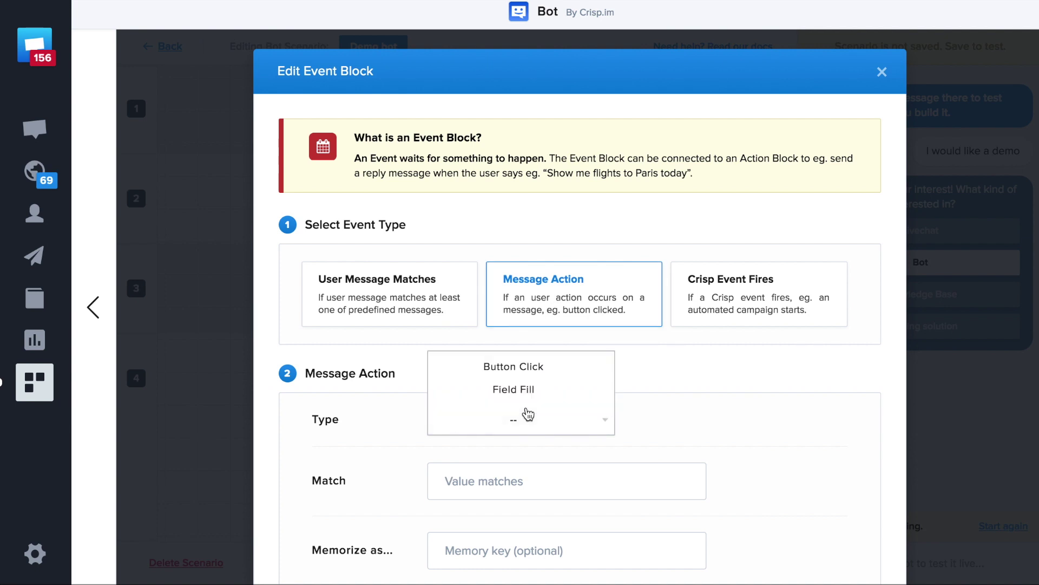
pyautogui.click(530, 366)
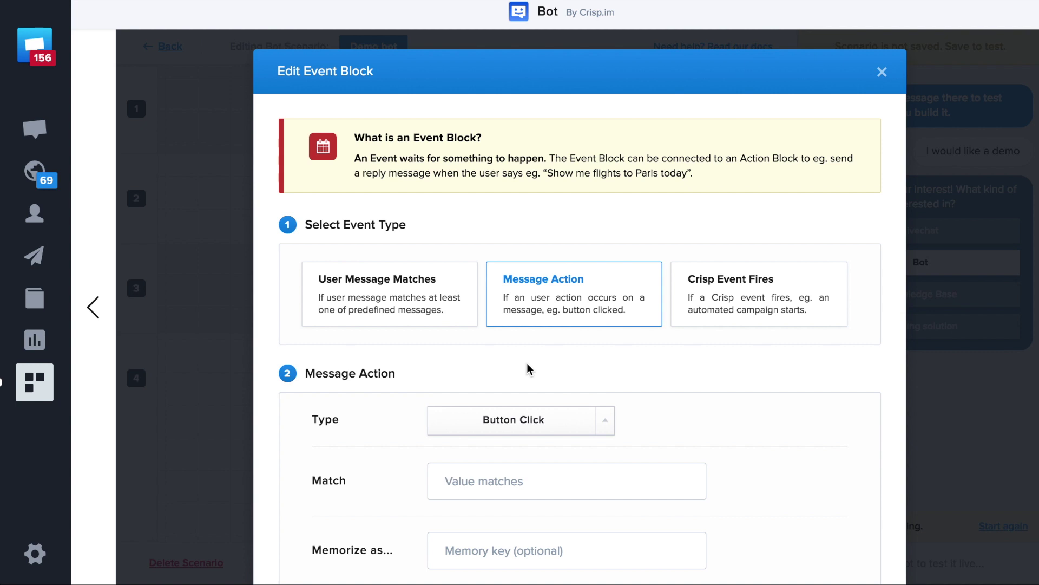
pyautogui.scroll(-3, 529, 499)
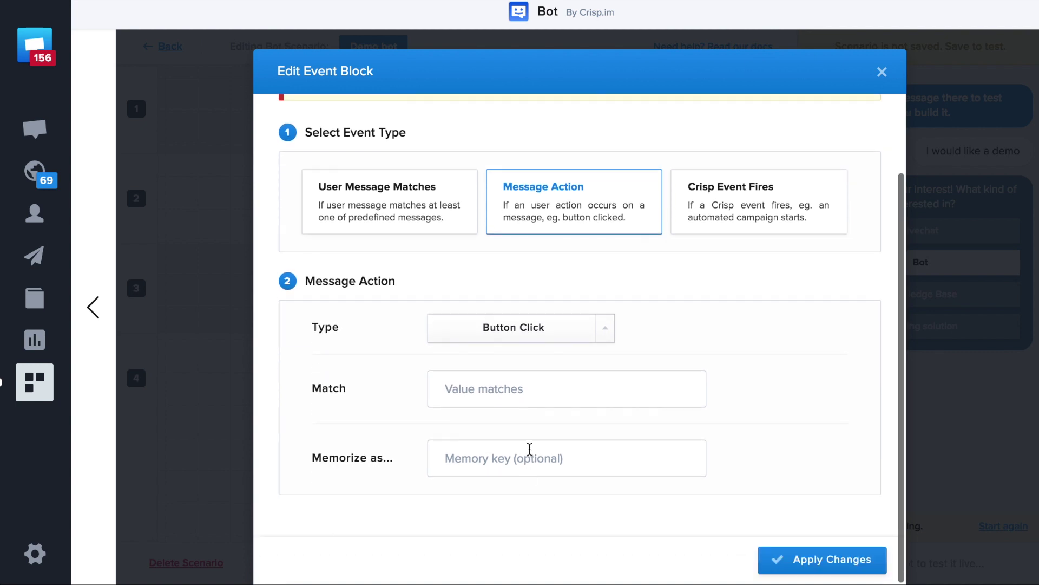
pyautogui.click(534, 398)
pyautogui.write('bot')
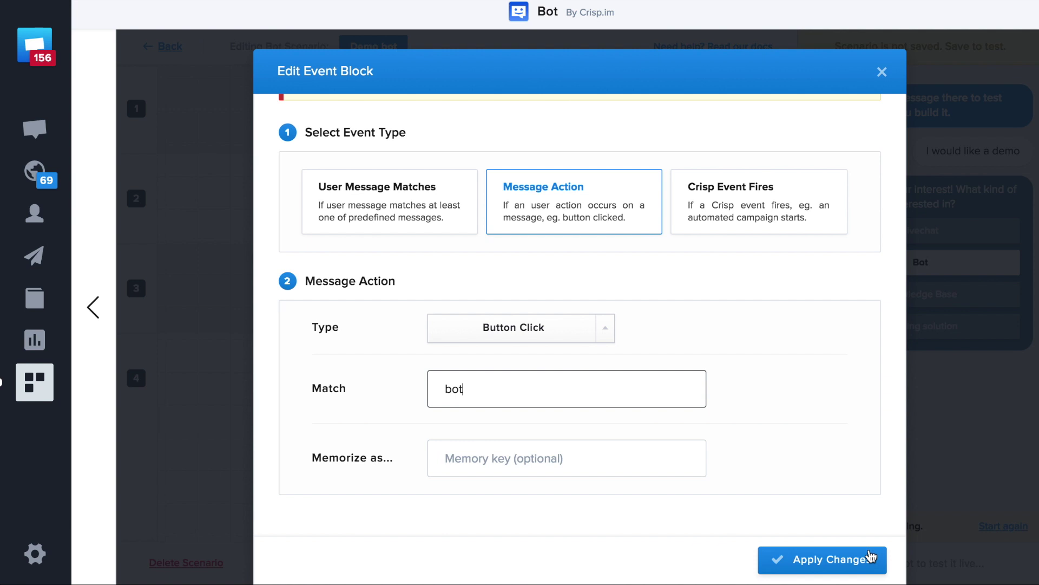
# - Save the bot event and add a Send Message text reply 'Let's start the bot demo!' under it
pyautogui.click(845, 559)
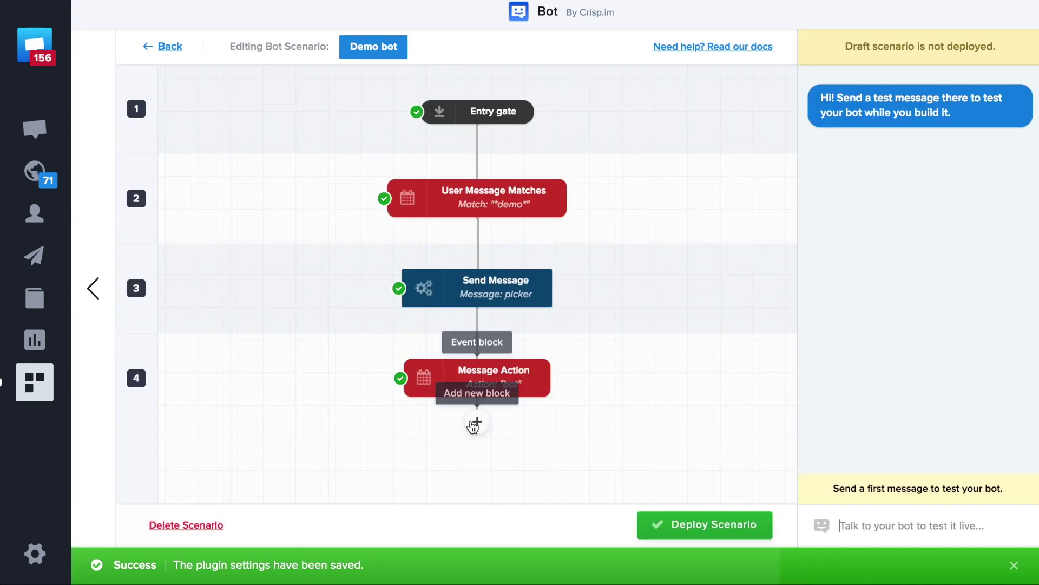
pyautogui.click(476, 424)
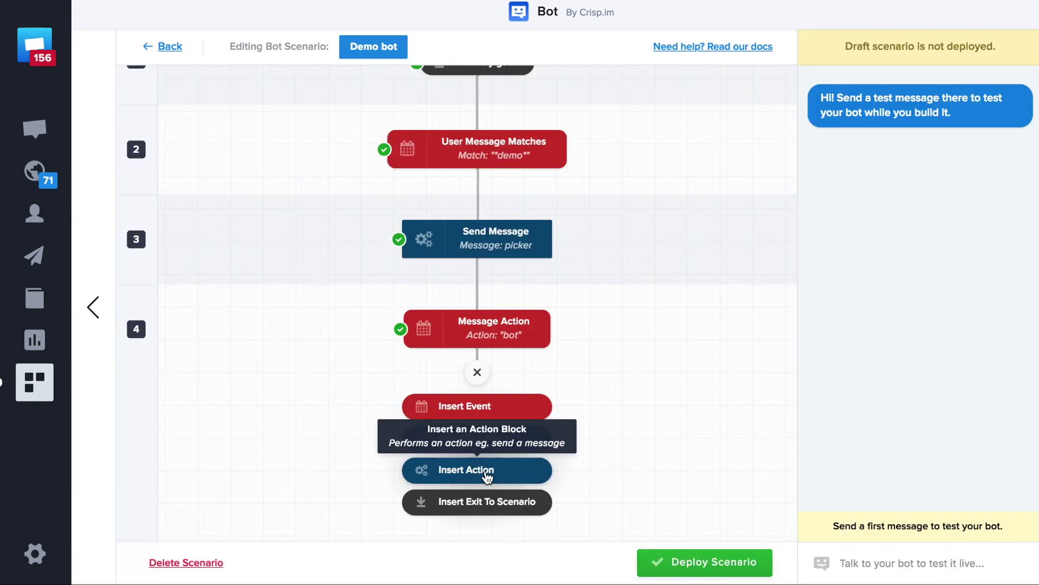
pyautogui.click(488, 477)
pyautogui.click(413, 274)
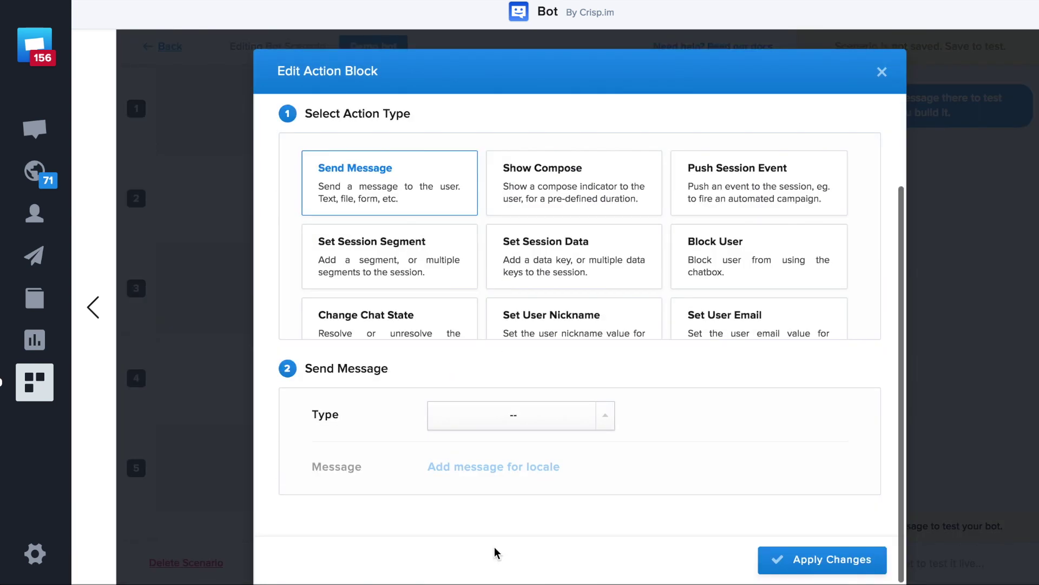
pyautogui.click(511, 421)
pyautogui.click(514, 293)
pyautogui.click(494, 467)
pyautogui.write("Let'")
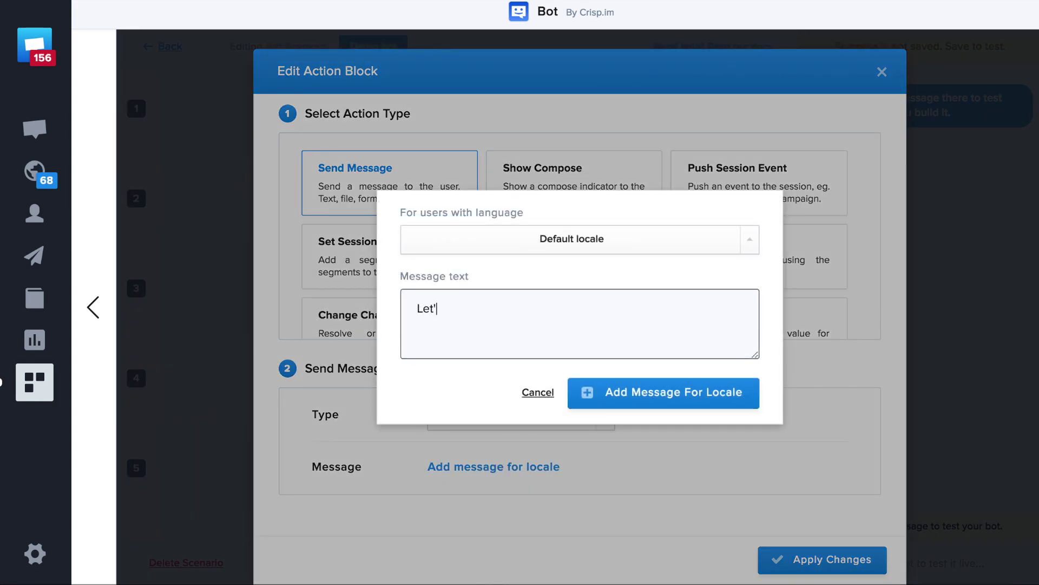
pyautogui.write('s start the bot demo!')
pyautogui.click(631, 392)
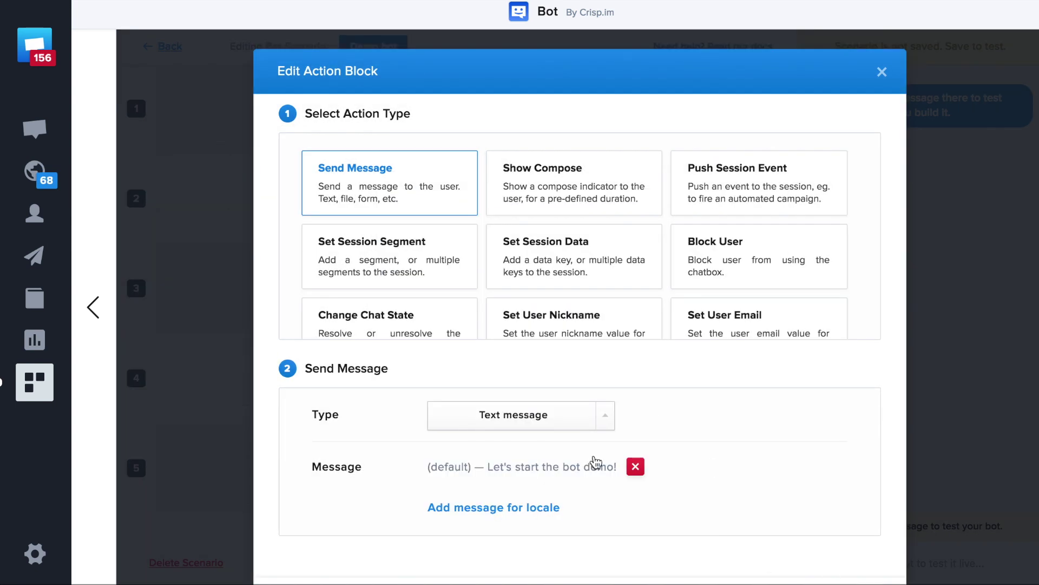
pyautogui.scroll(-1, 599, 463)
pyautogui.click(788, 567)
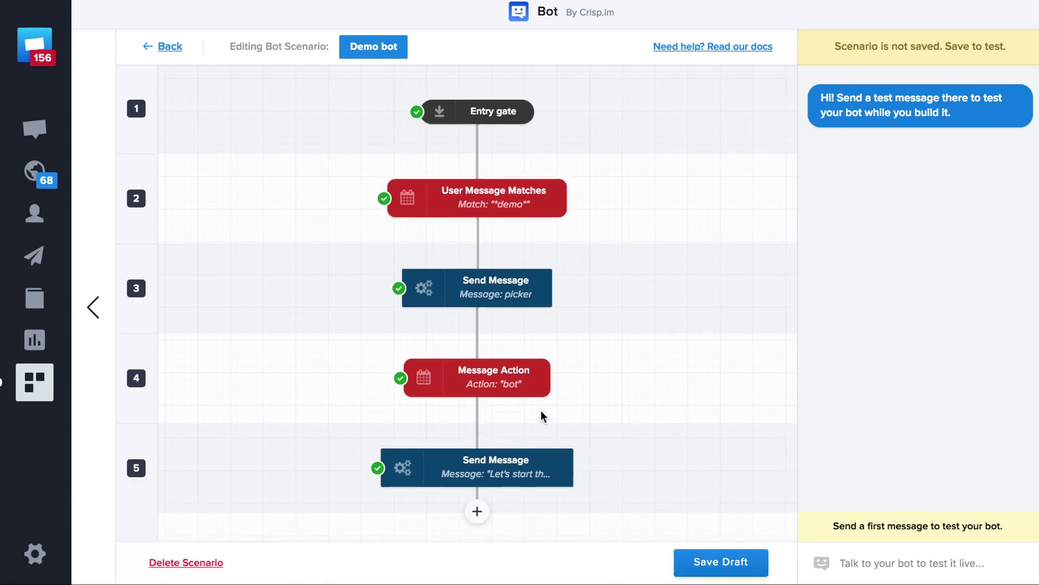
# - Add a new-branch event below the picker that fires on a Button Click matching 'knowledge'
pyautogui.moveTo(534, 403)
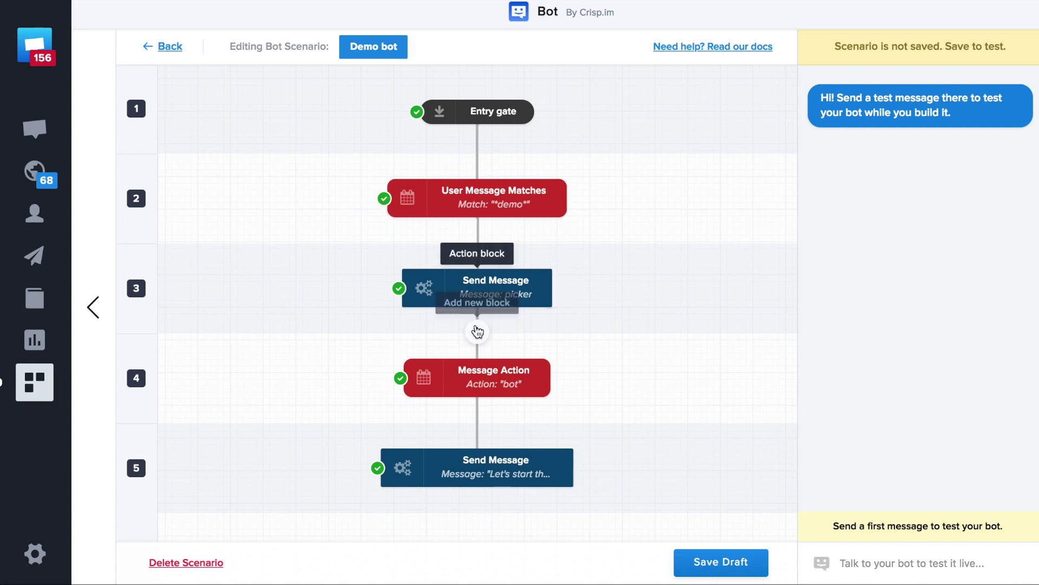
pyautogui.click(477, 333)
pyautogui.click(475, 363)
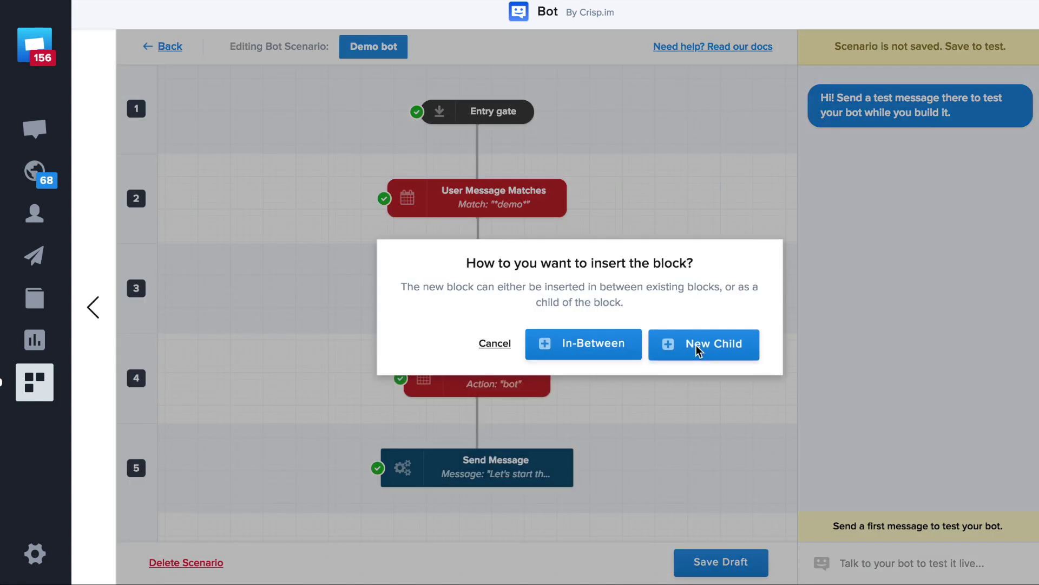
pyautogui.click(699, 351)
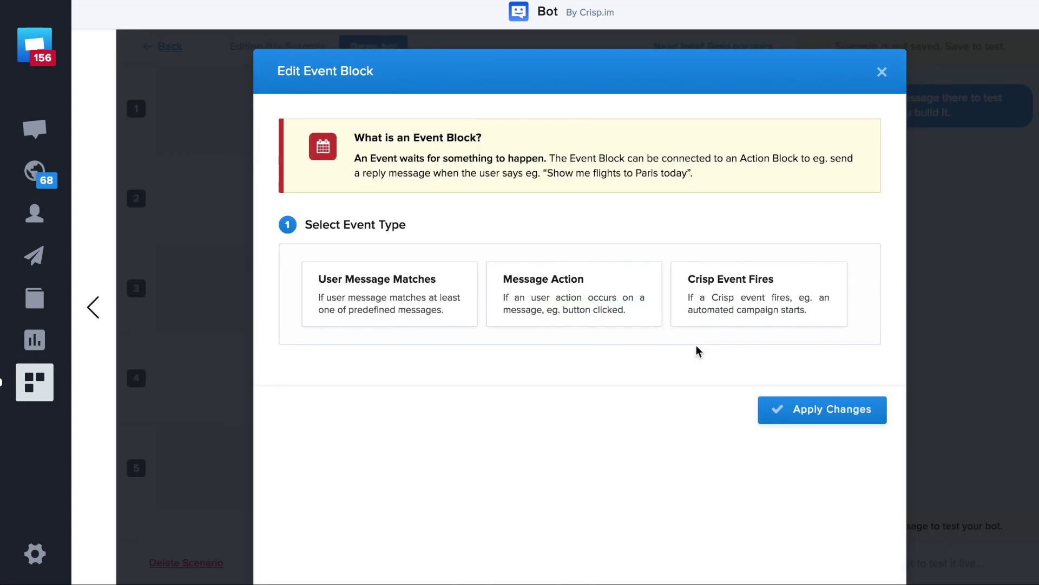
pyautogui.click(568, 310)
pyautogui.click(520, 419)
pyautogui.click(517, 368)
pyautogui.click(511, 490)
pyautogui.write('knowled')
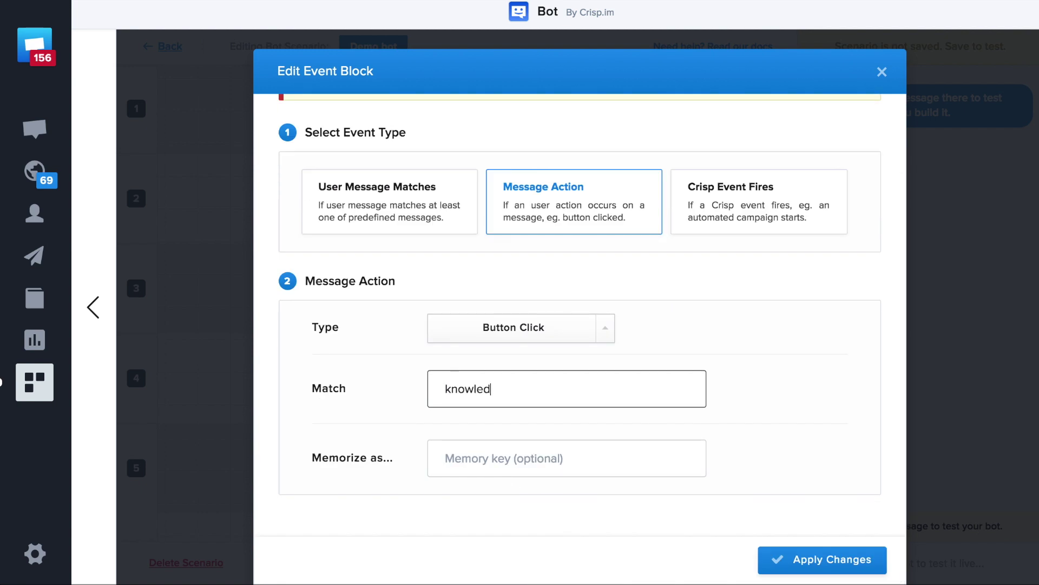
pyautogui.write('ge')
# - Save the knowledge event and add a Send Message action with a text message type under it
pyautogui.click(805, 559)
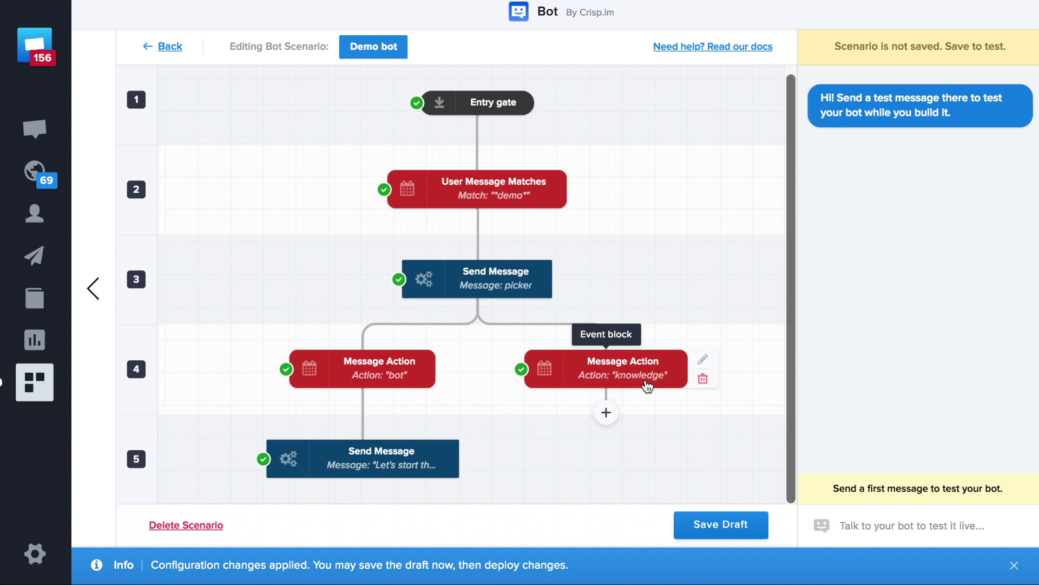
pyautogui.click(610, 413)
pyautogui.scroll(-1, 609, 479)
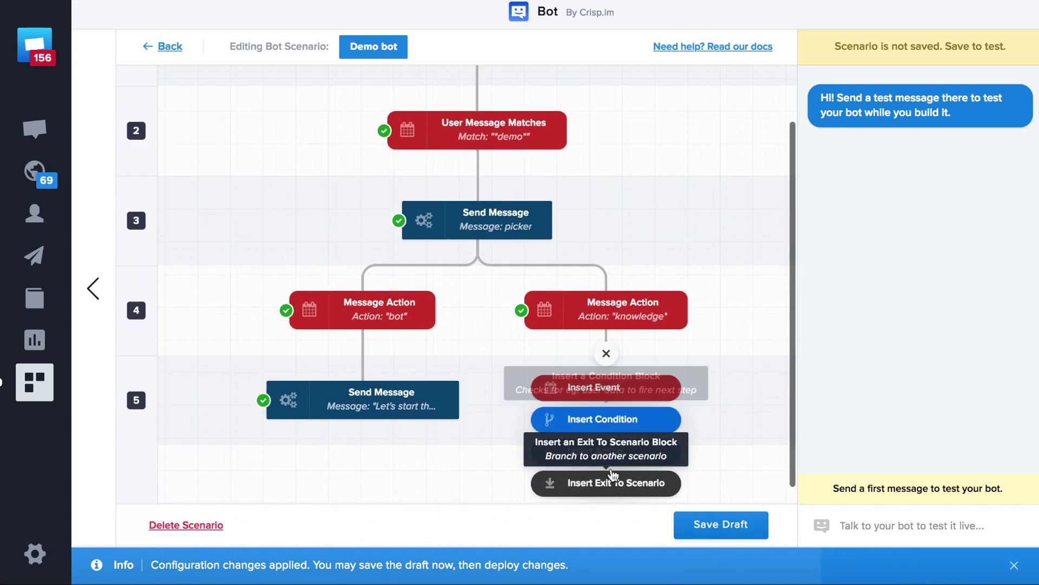
pyautogui.click(612, 459)
pyautogui.click(395, 297)
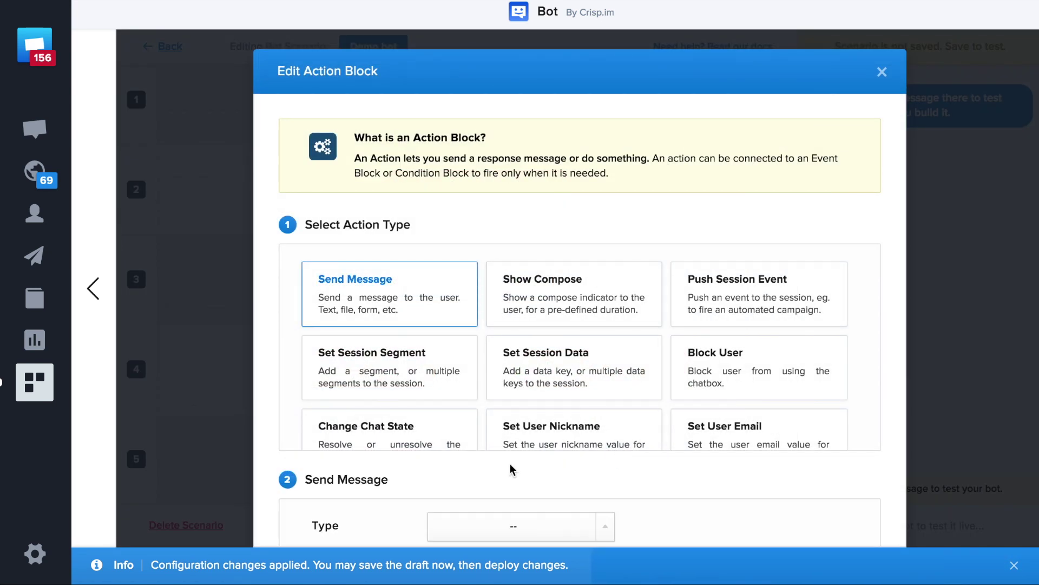
pyautogui.click(512, 528)
pyautogui.click(514, 414)
# - Set the reply to 'Let's start the knowledge demo!', add it, and type 'I would like a demo' to test
pyautogui.scroll(-3, 514, 460)
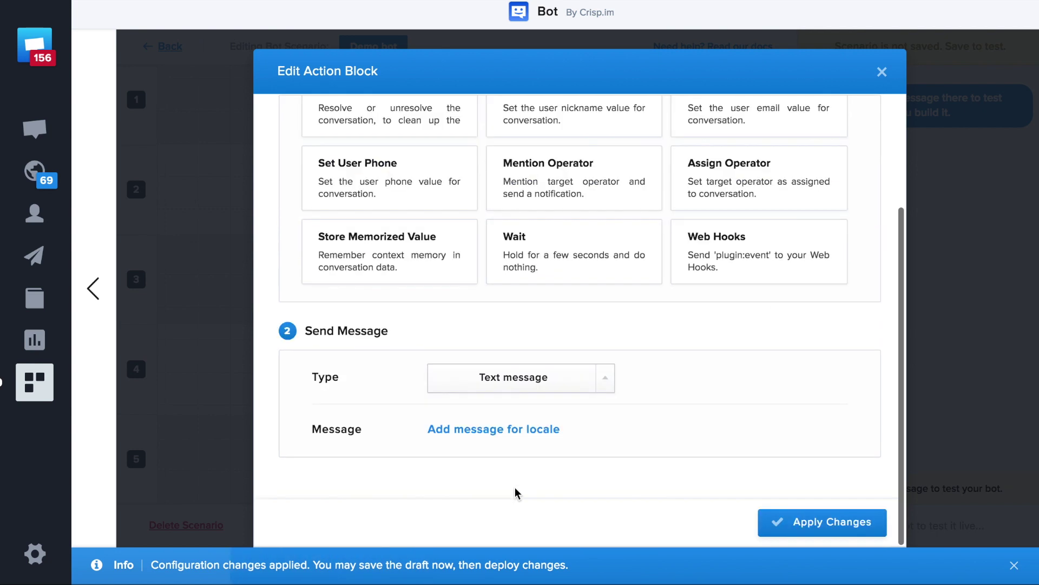
pyautogui.click(514, 467)
pyautogui.click(516, 340)
pyautogui.write("Let's start the knowledge demo!")
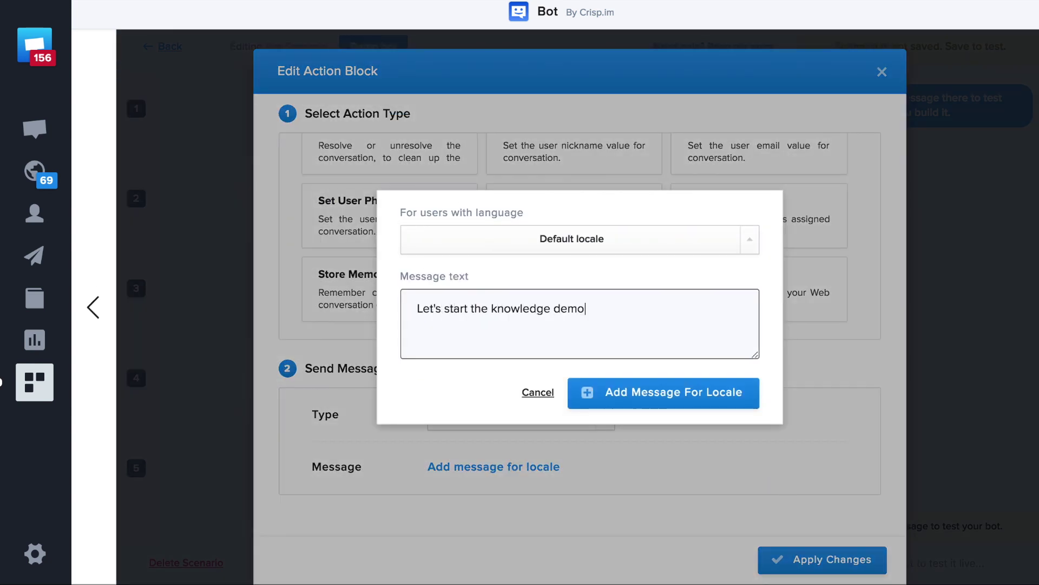
pyautogui.click(603, 391)
pyautogui.scroll(-2, 839, 574)
pyautogui.click(838, 560)
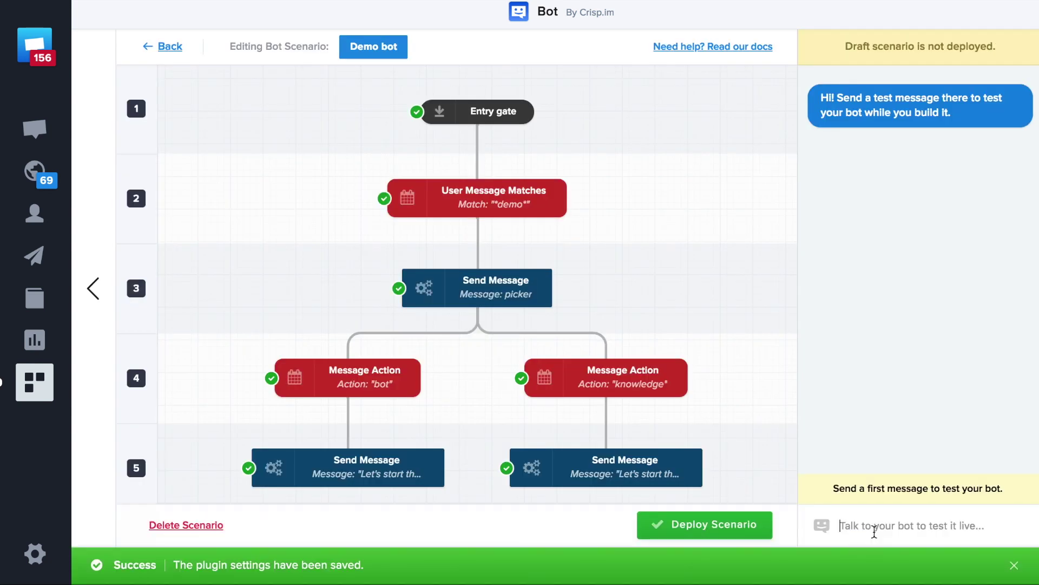
pyautogui.write('I would like a demo')
pyautogui.press('Return')
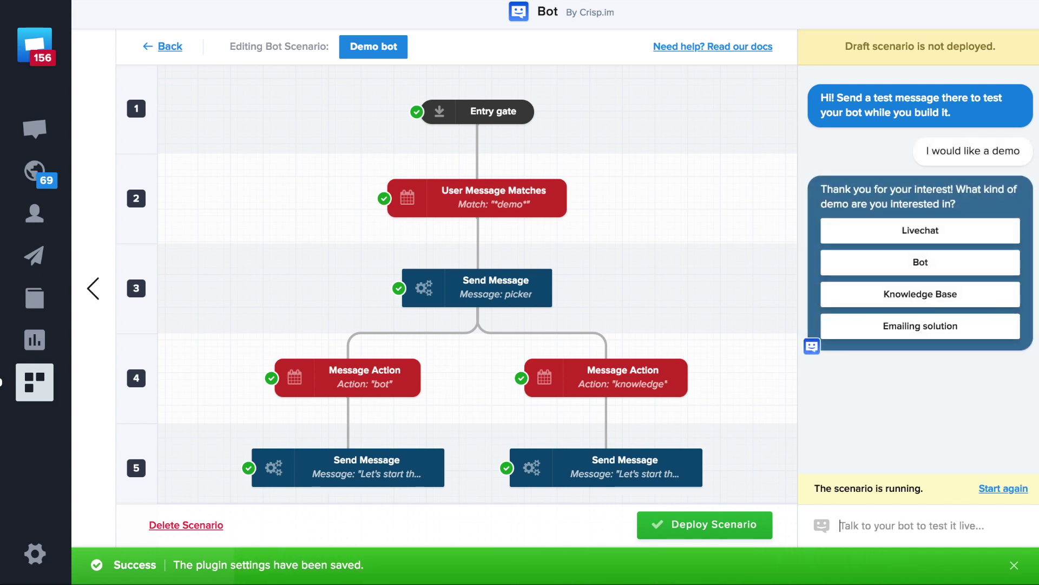
pyautogui.click(977, 264)
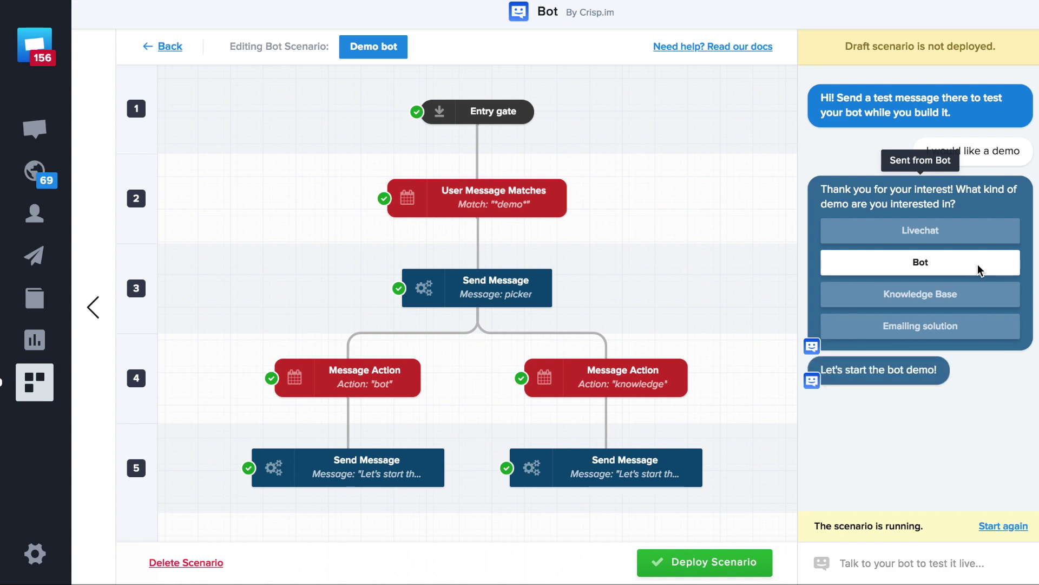
pyautogui.click(1006, 527)
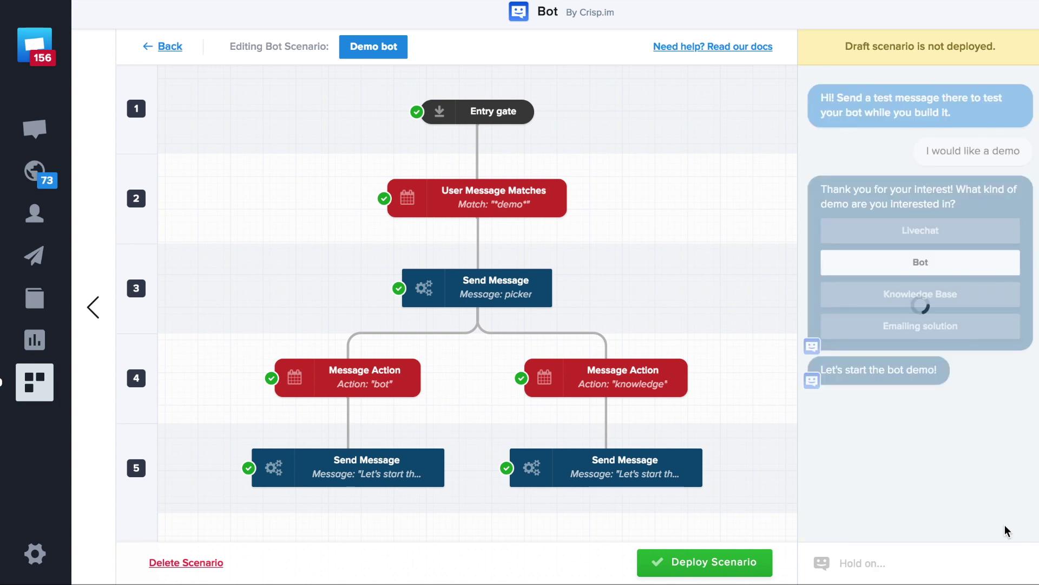